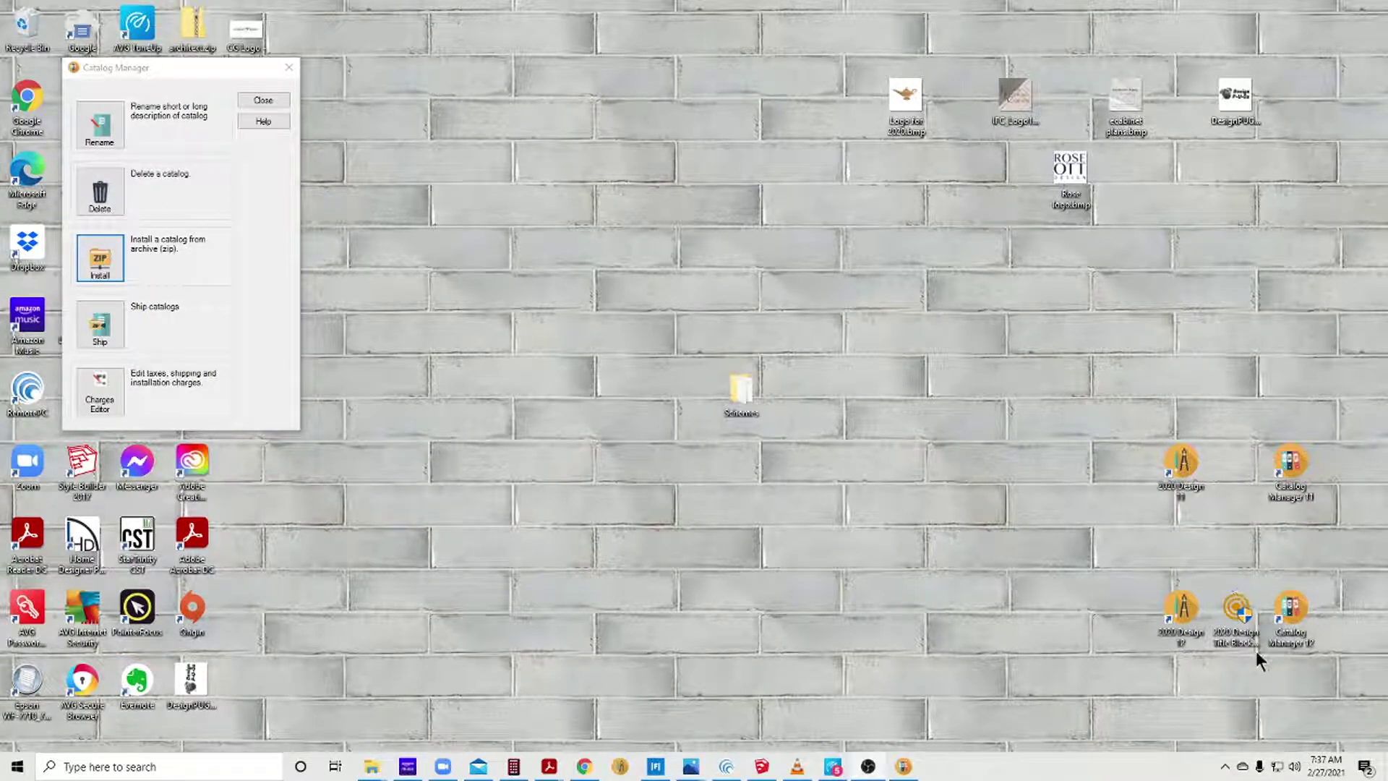
Step: From the Start menu, expand the Design12 group to reveal 2020 Design Catalog Manager 12
click(18, 766)
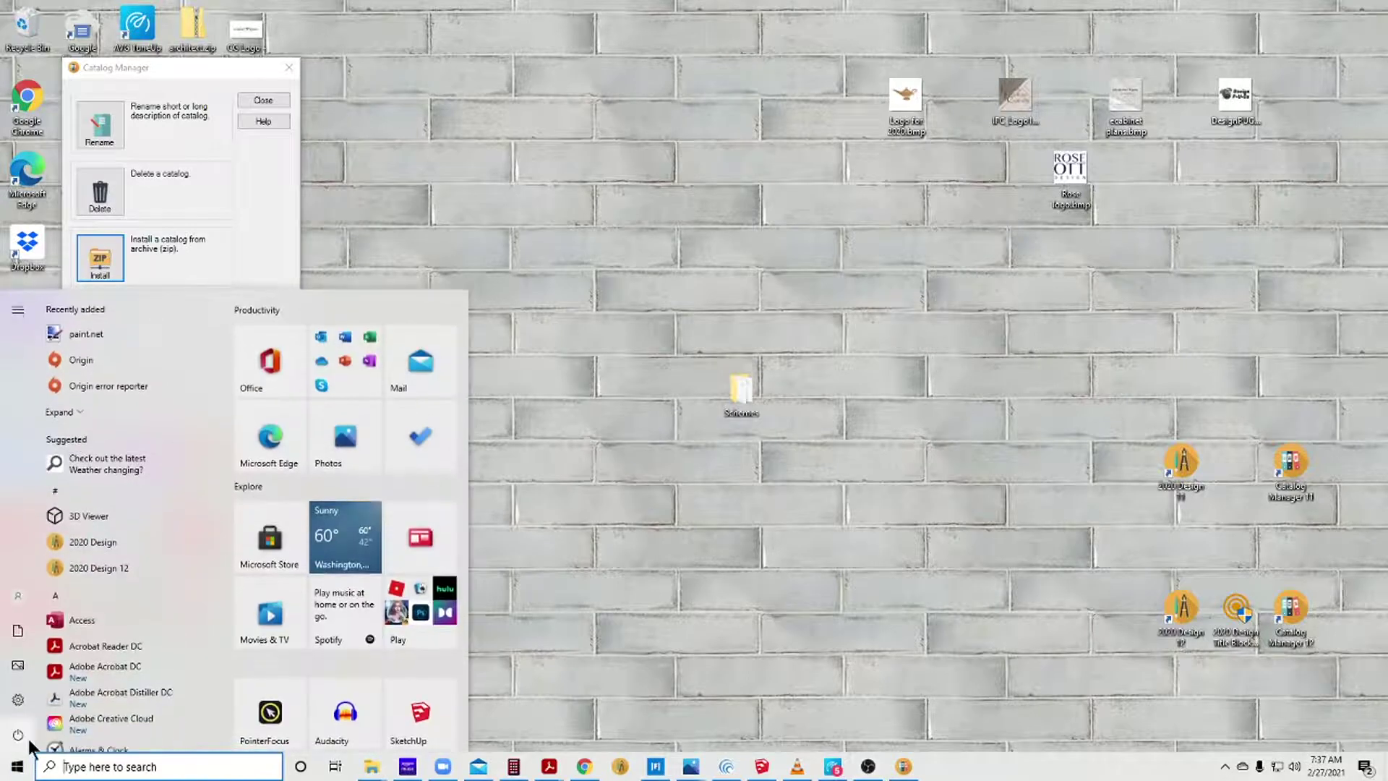
scroll(141, 459, down, 2)
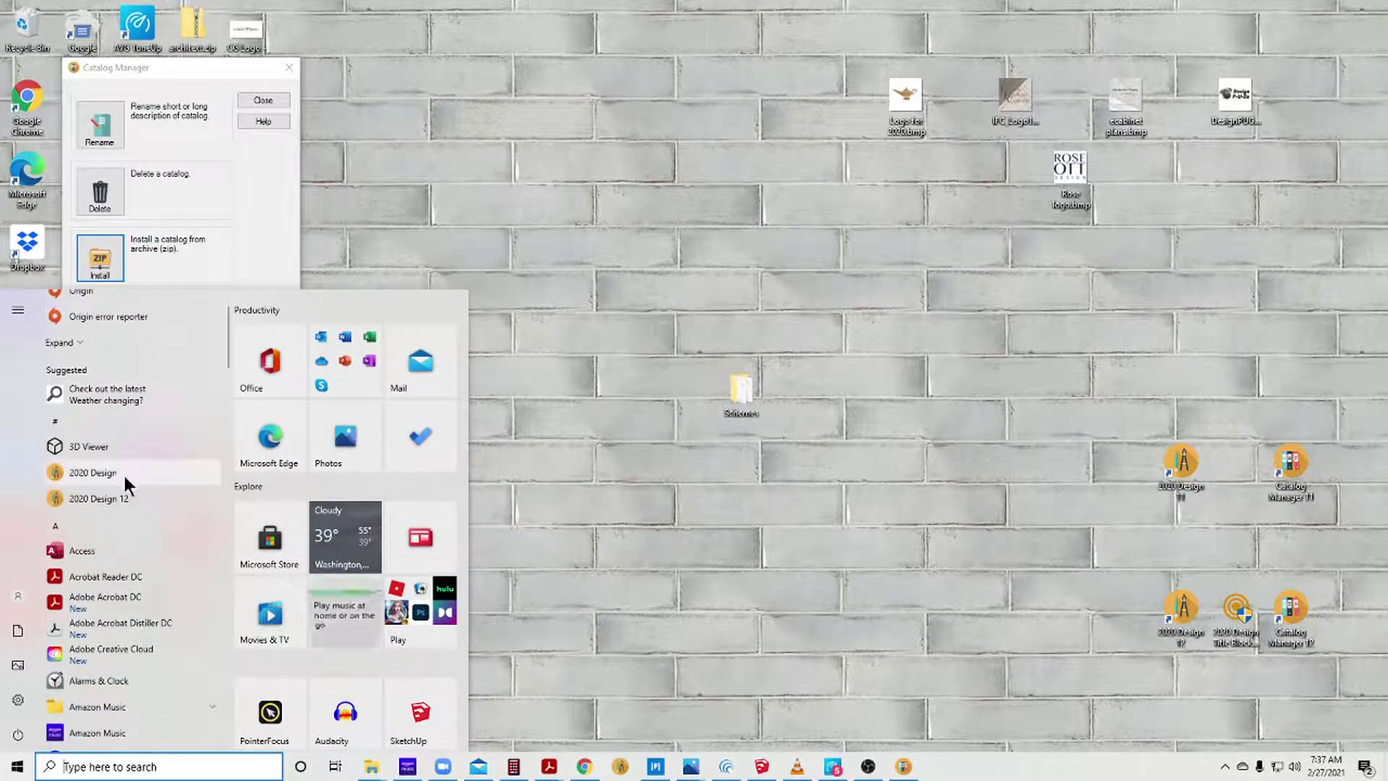
scroll(148, 502, down, 3)
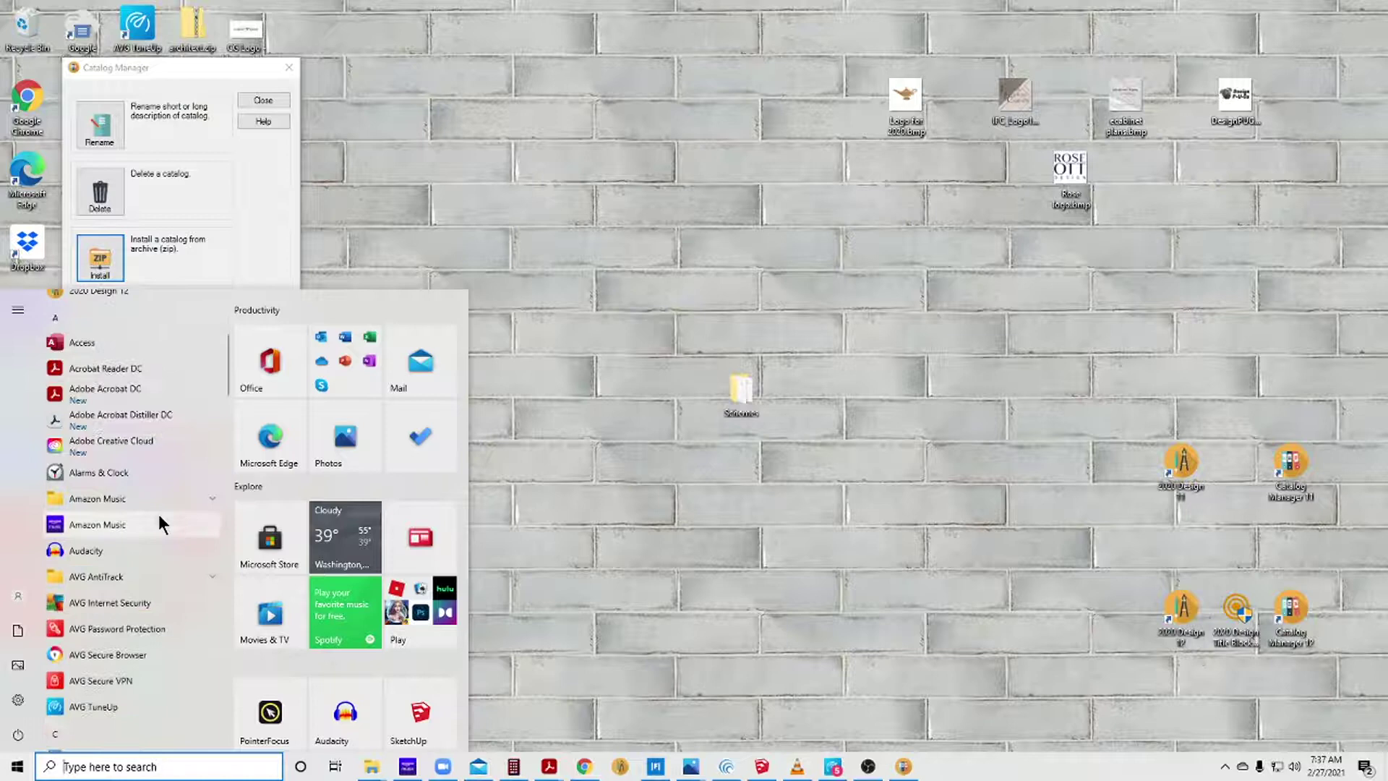
scroll(158, 514, down, 10)
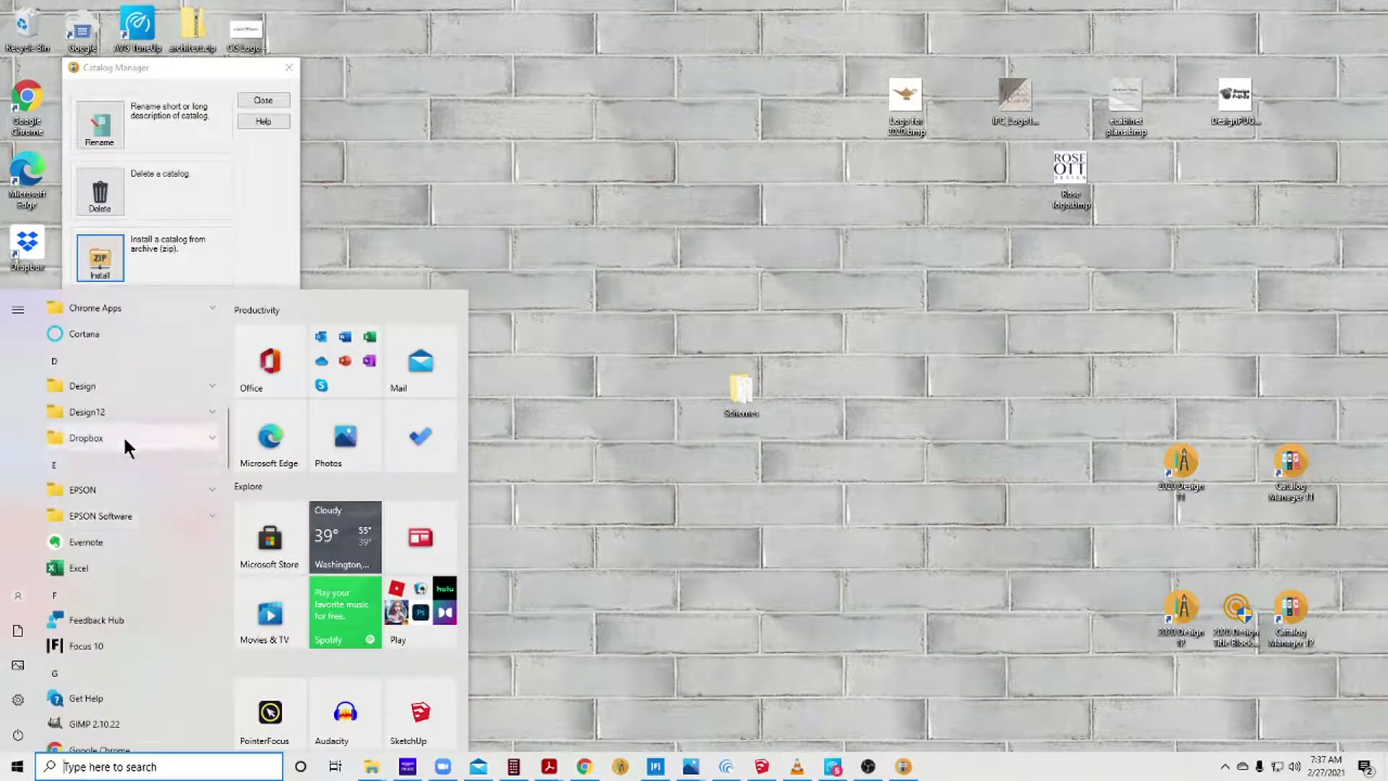
click(109, 409)
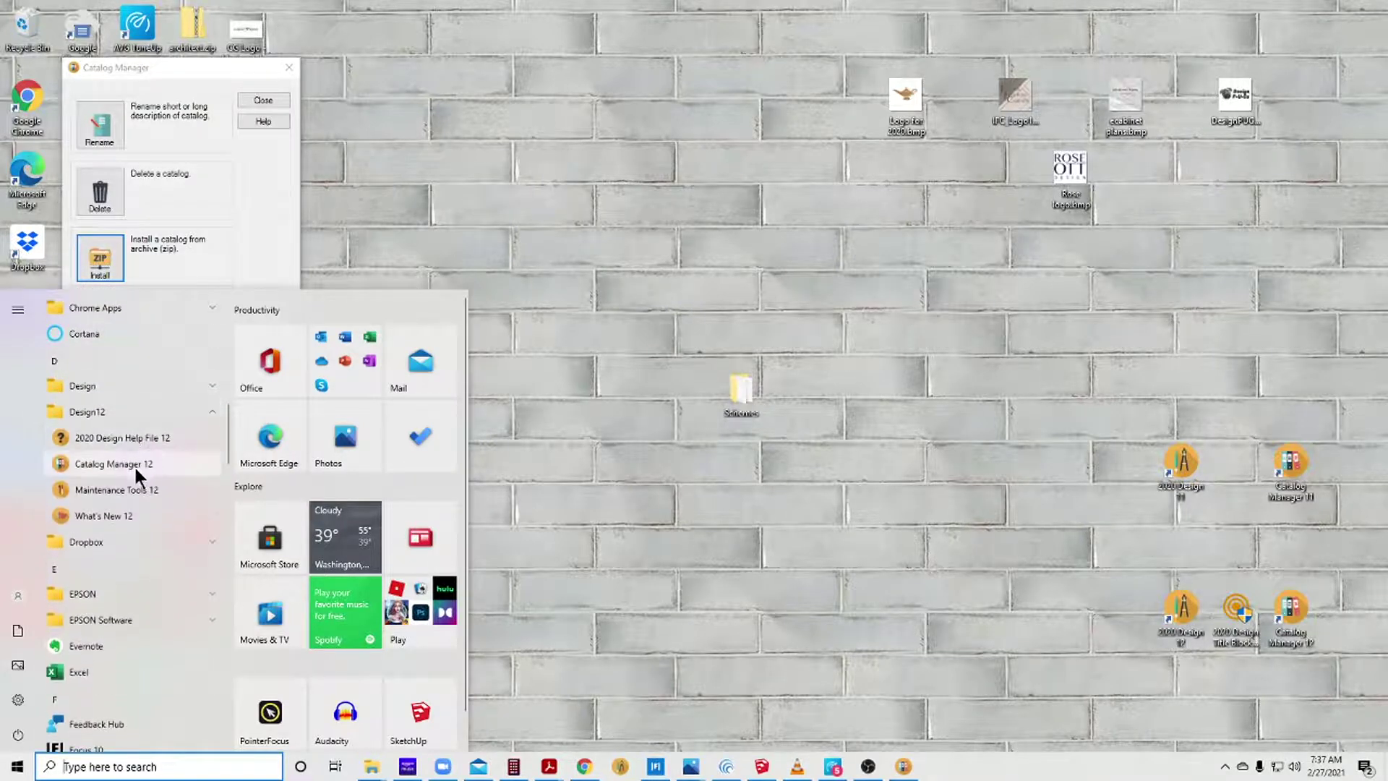
Step: Start the Catalog Install wizard and advance to the archive selection page
click(522, 208)
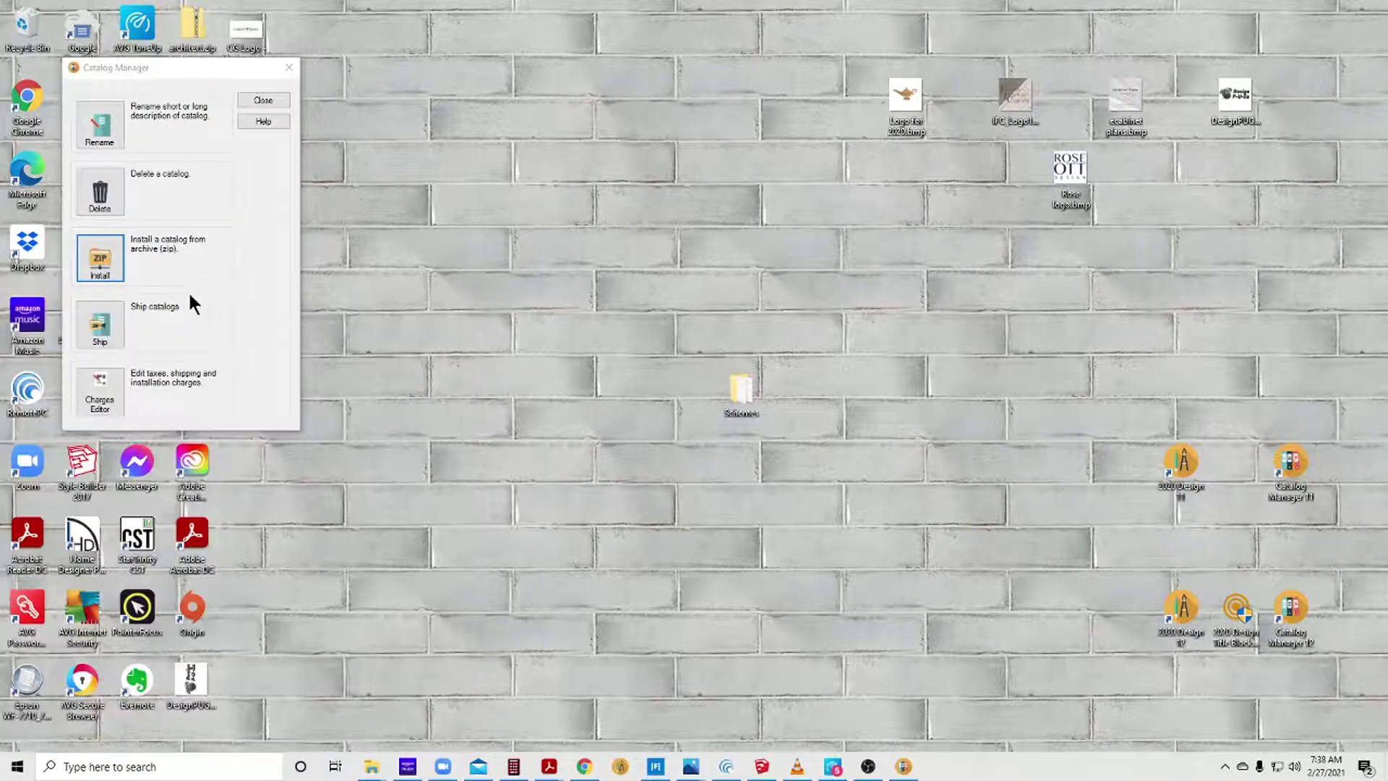
click(99, 259)
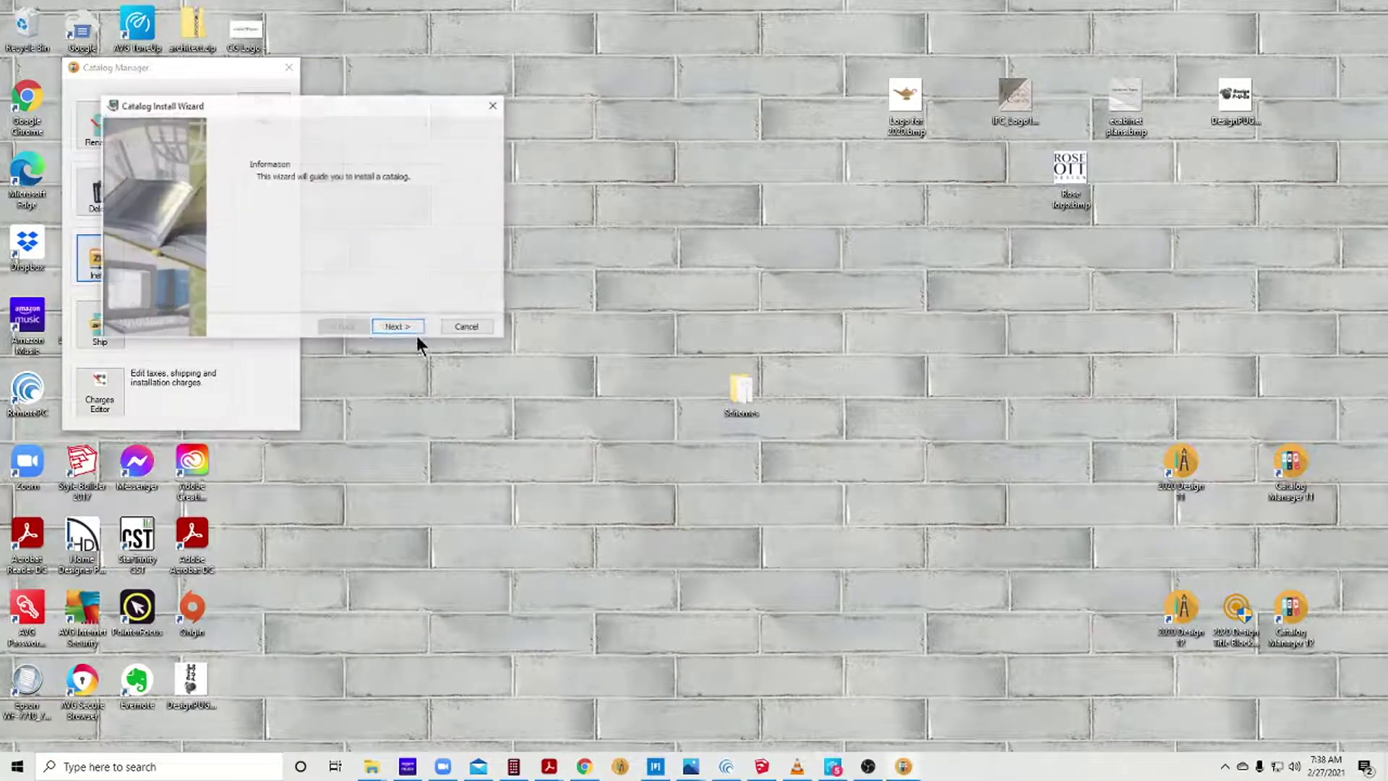
click(393, 327)
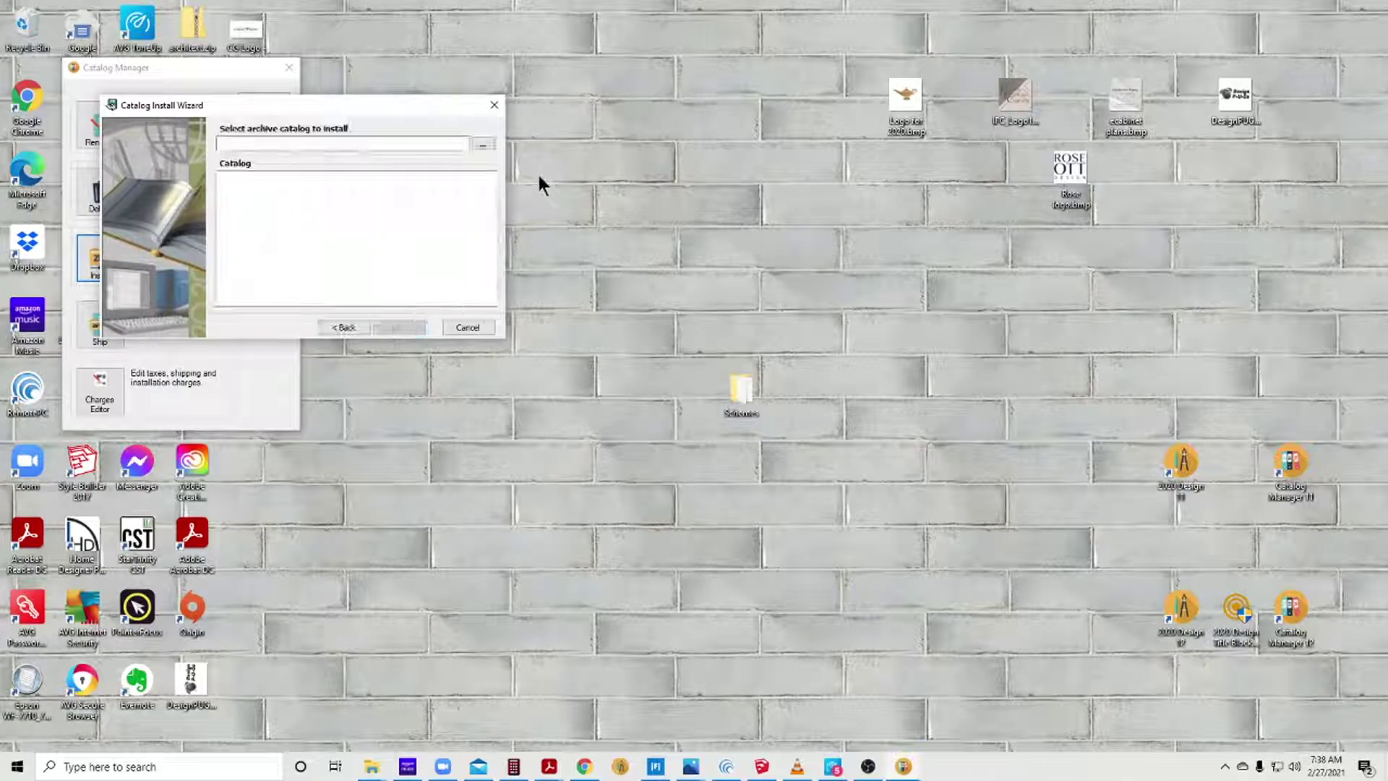
Step: Choose HCCAB12.Zip from the Dropbox 2020 ZIP CATALOGS folder and continue to the status page
click(477, 145)
click(333, 153)
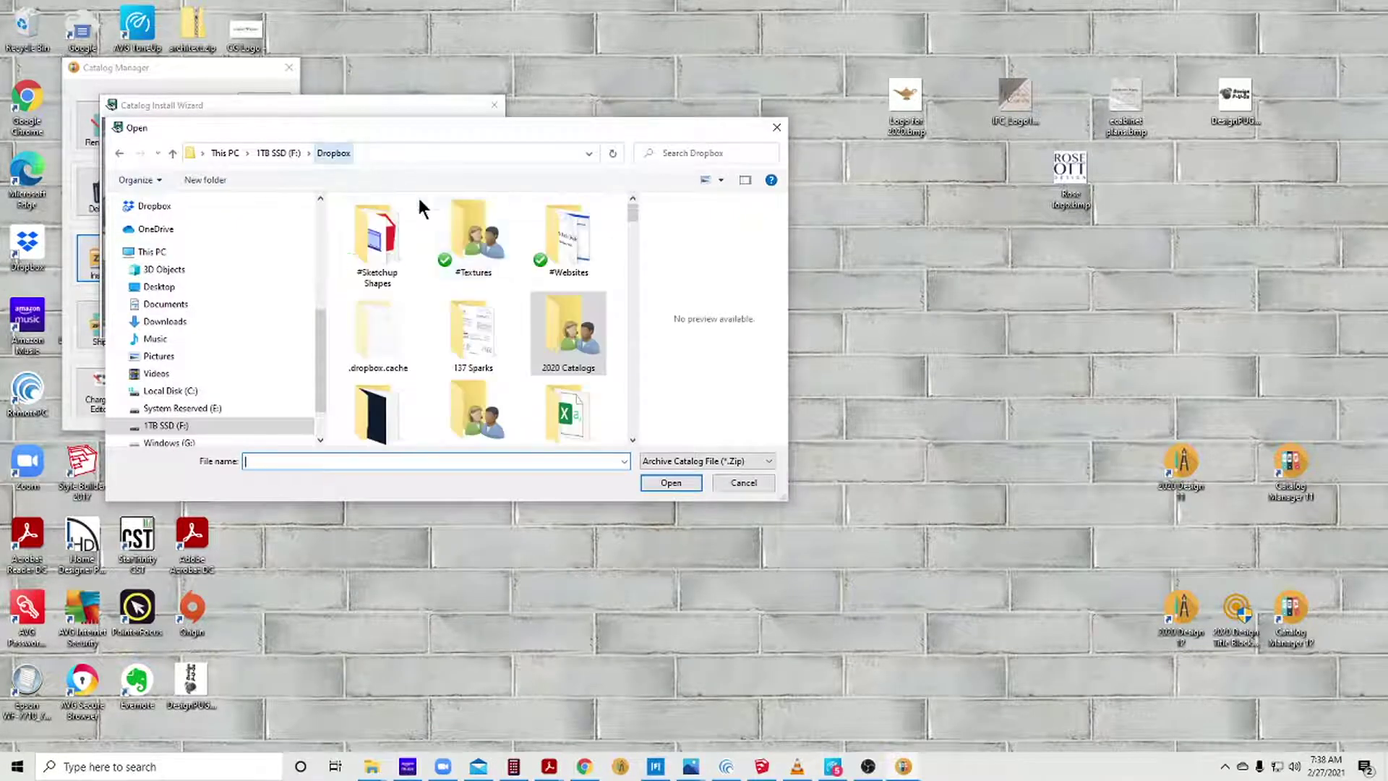
scroll(631, 361, down, 2)
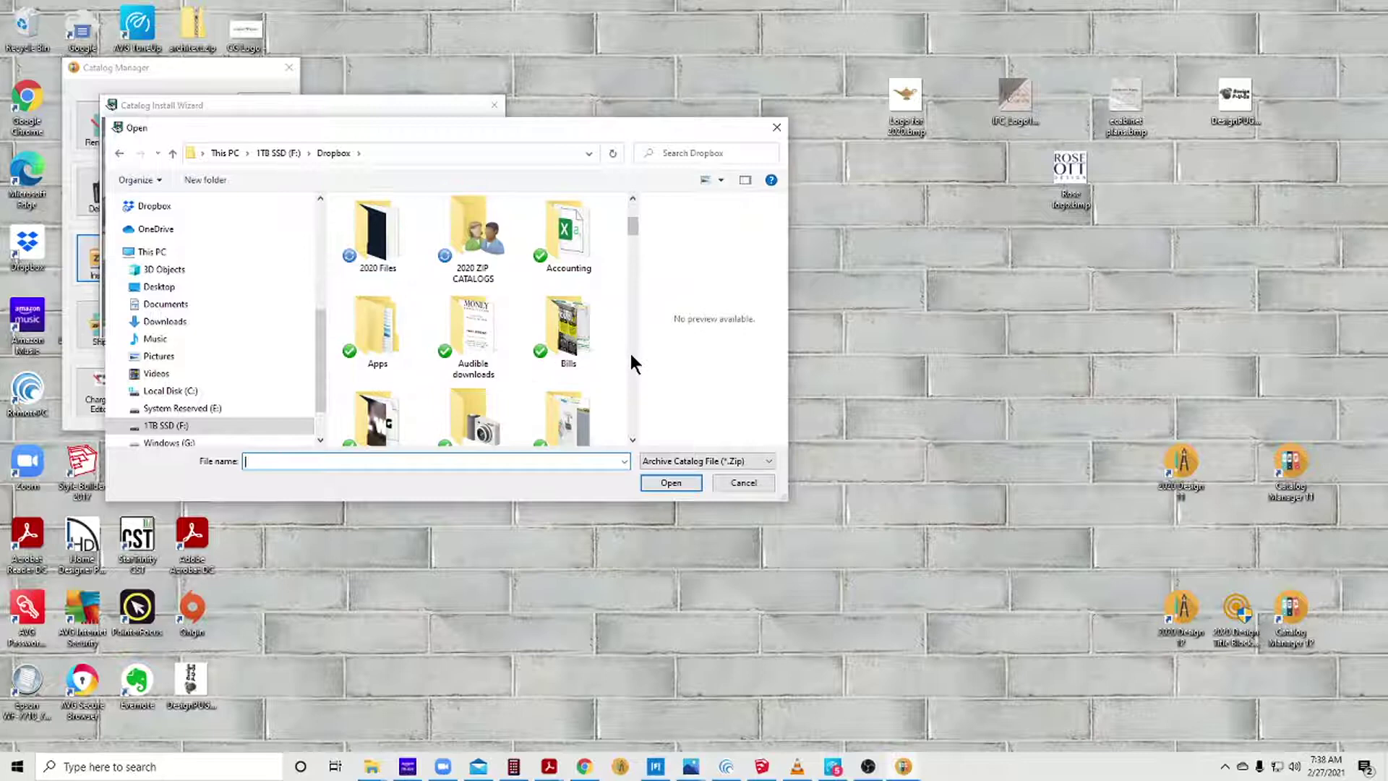
double_click(483, 240)
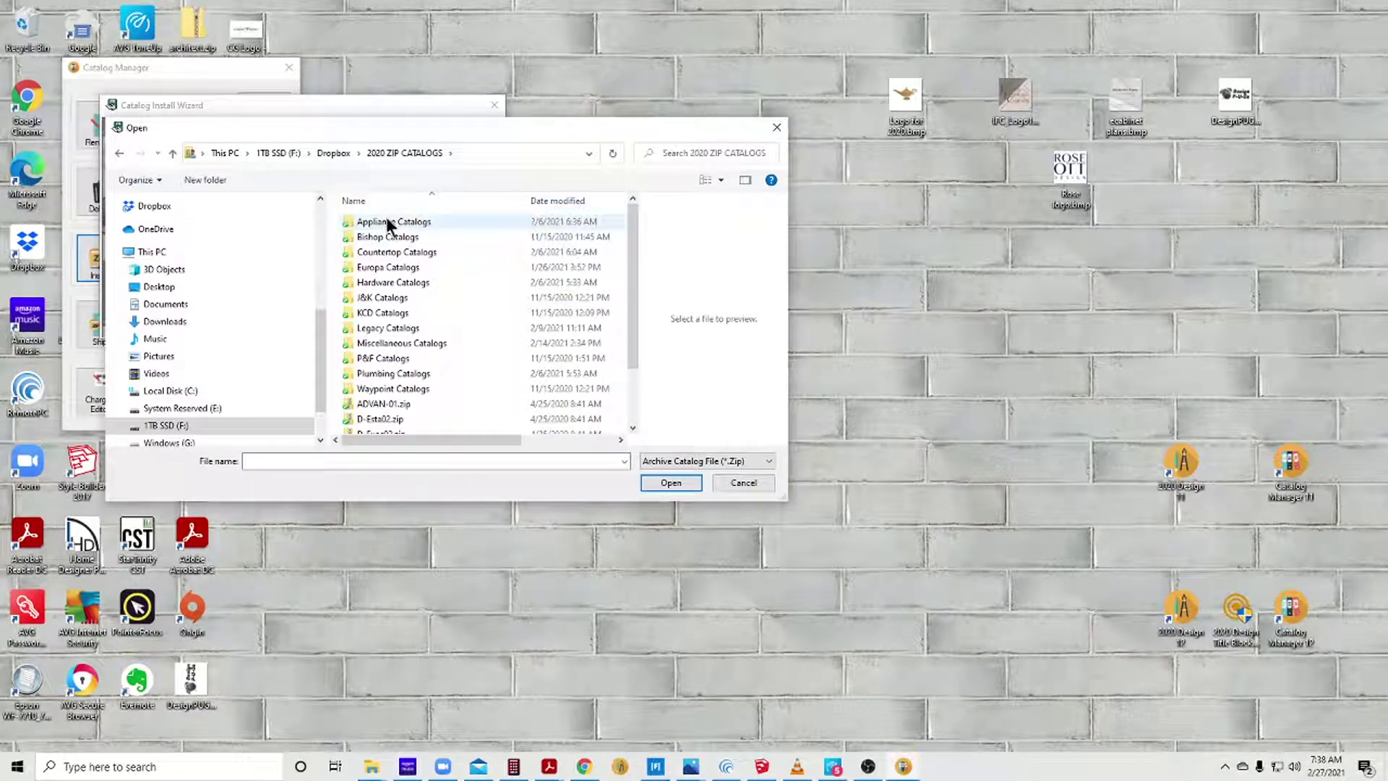
click(569, 195)
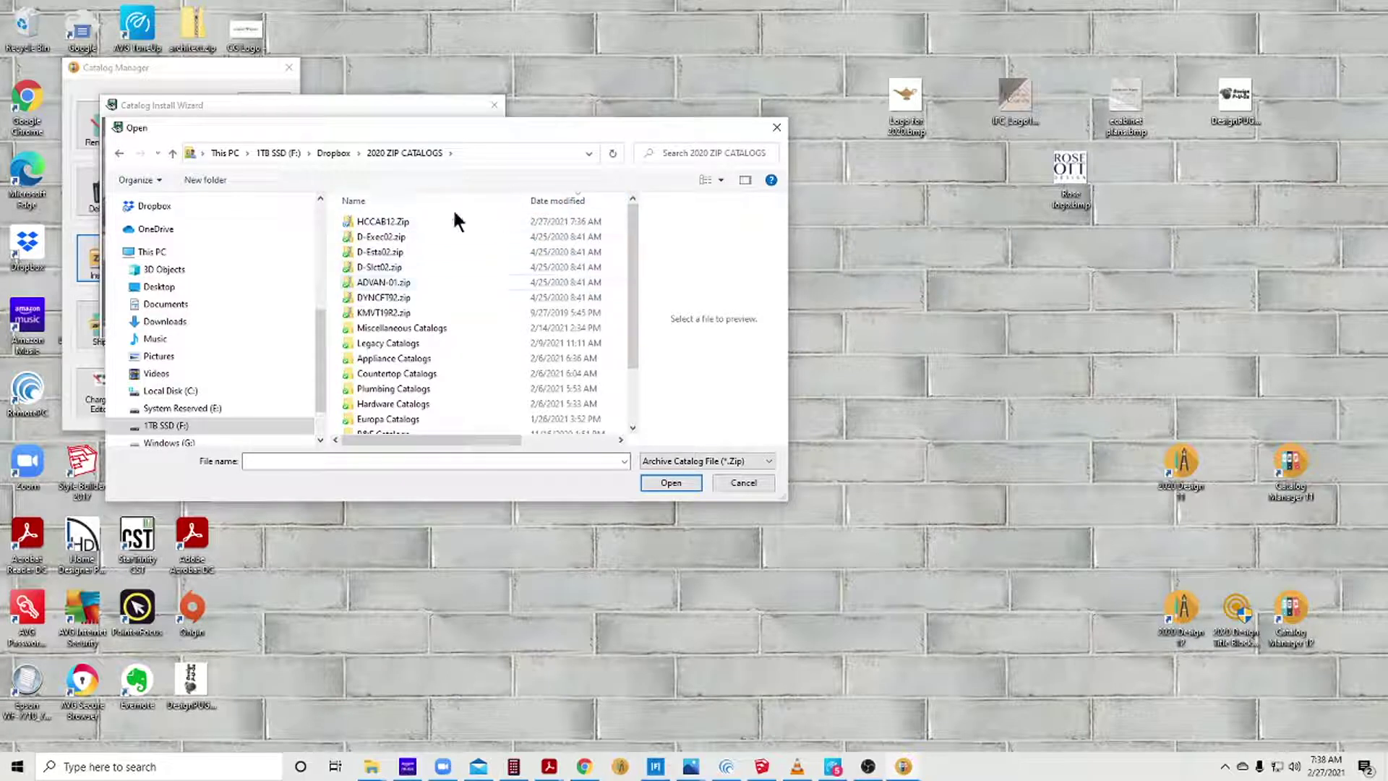
click(401, 223)
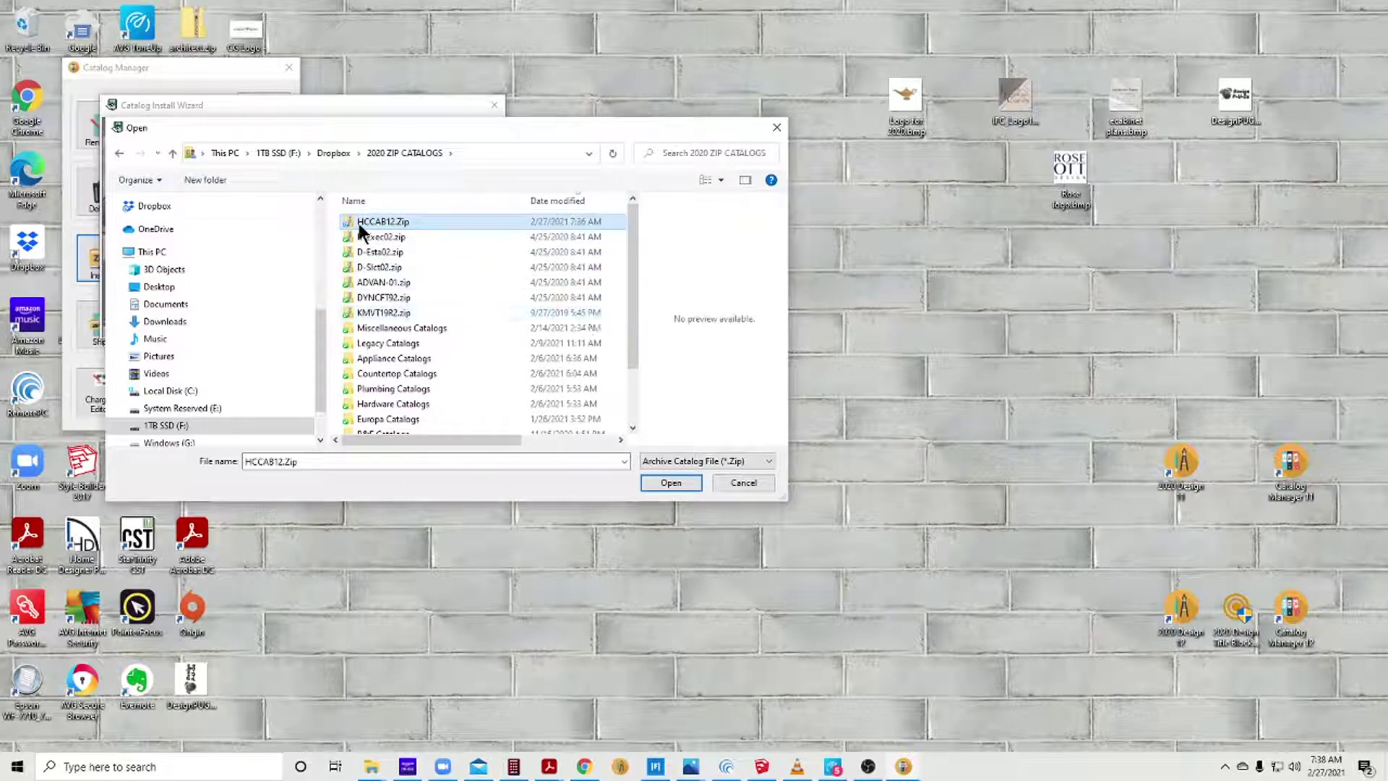
click(669, 482)
click(407, 326)
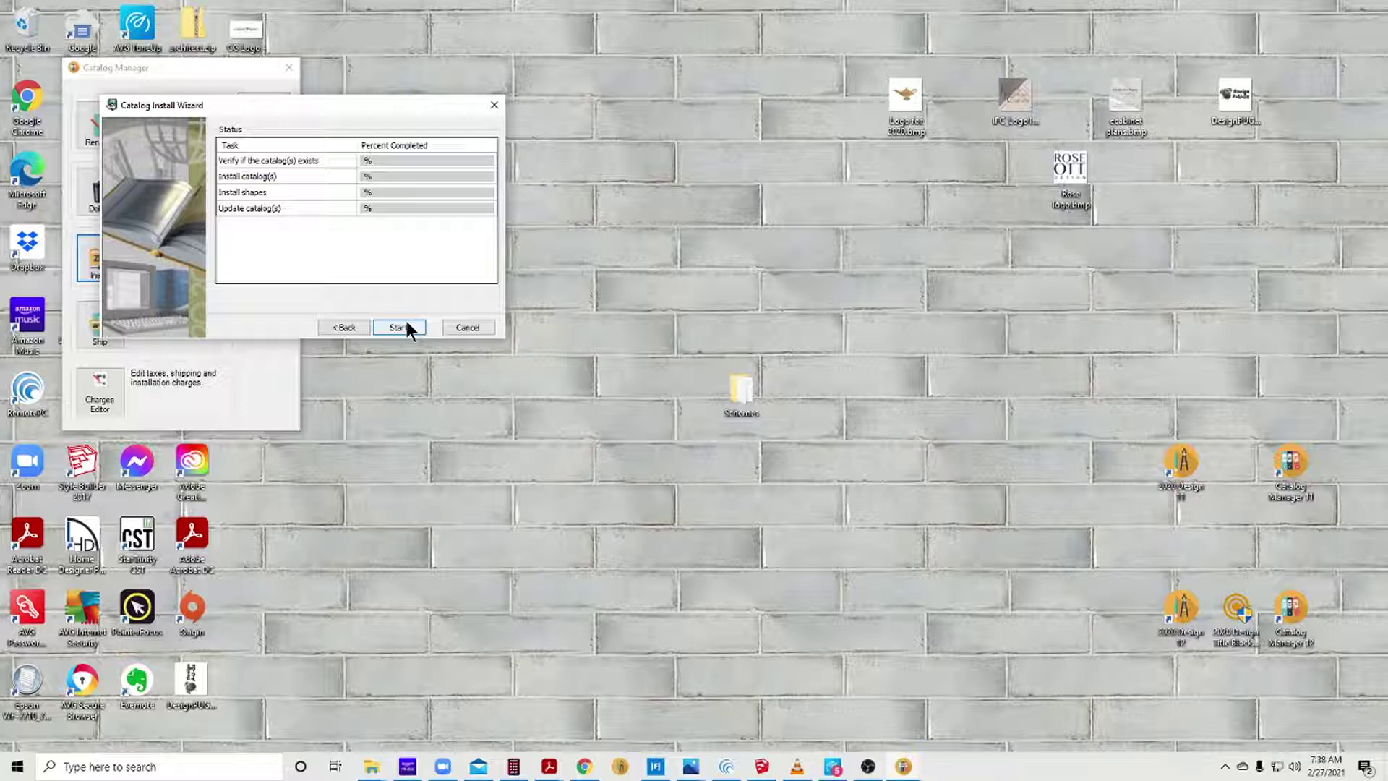
Step: Install the HCCAB12 catalog until all four tasks reach 100%, then acknowledge the success message
click(406, 327)
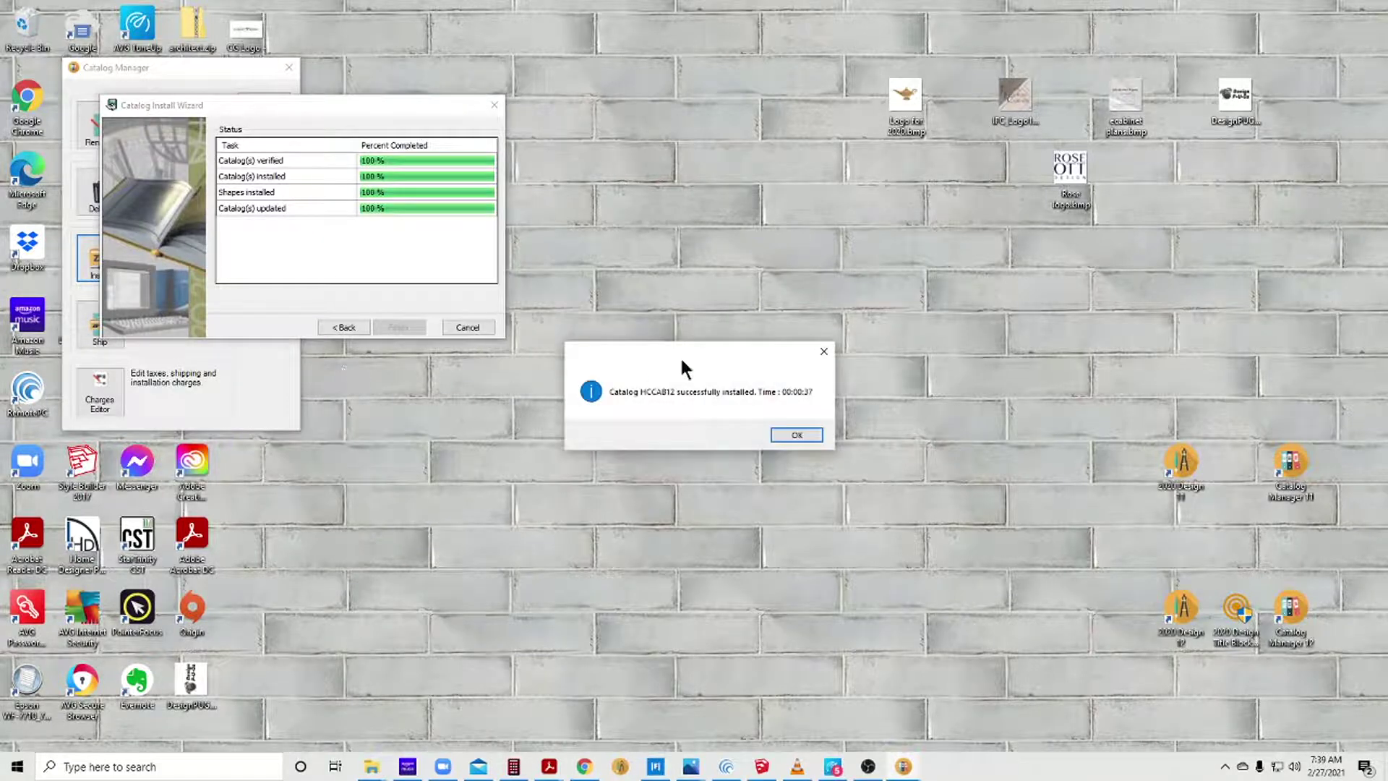
click(794, 434)
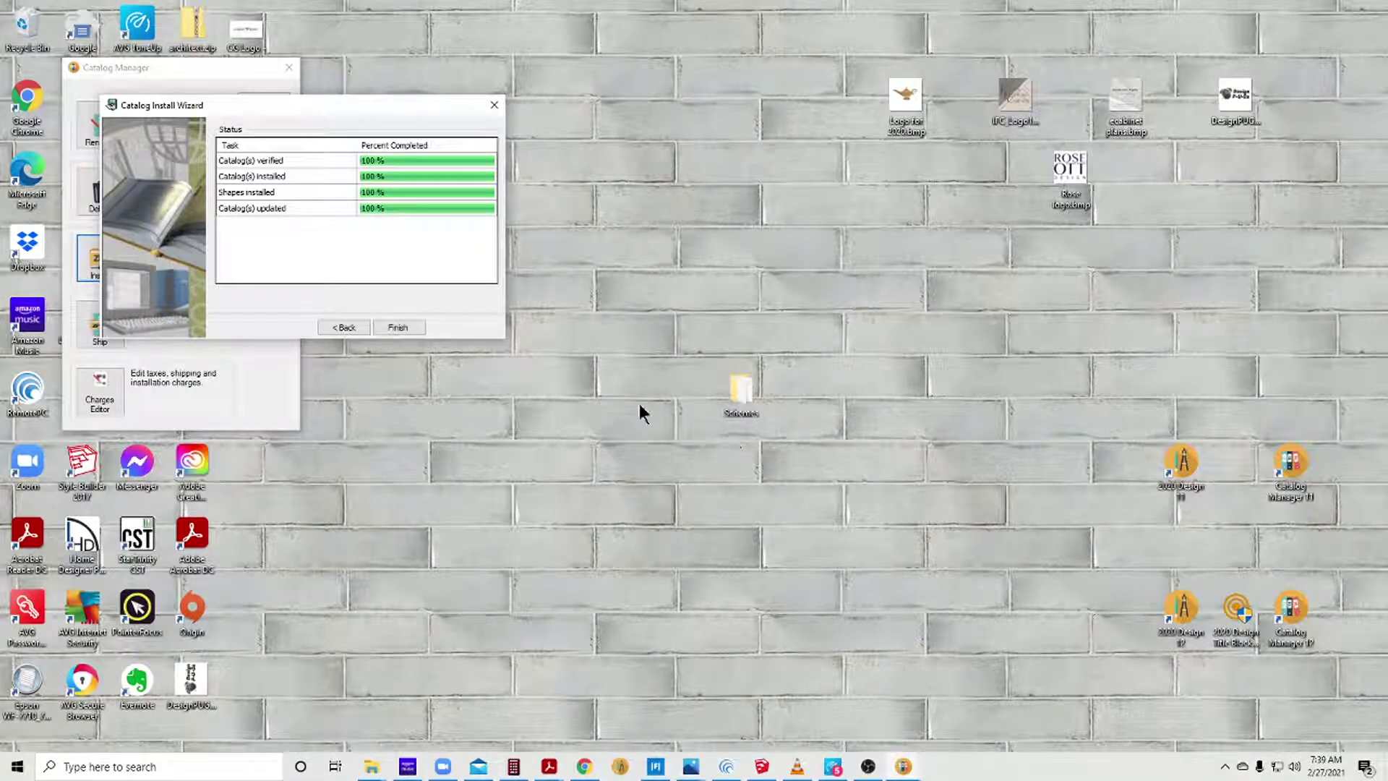
Step: Close the install wizard and select catalog HCCAB12_1 (HomeCrest Corporation) in the Rename Catalog dialog
click(409, 329)
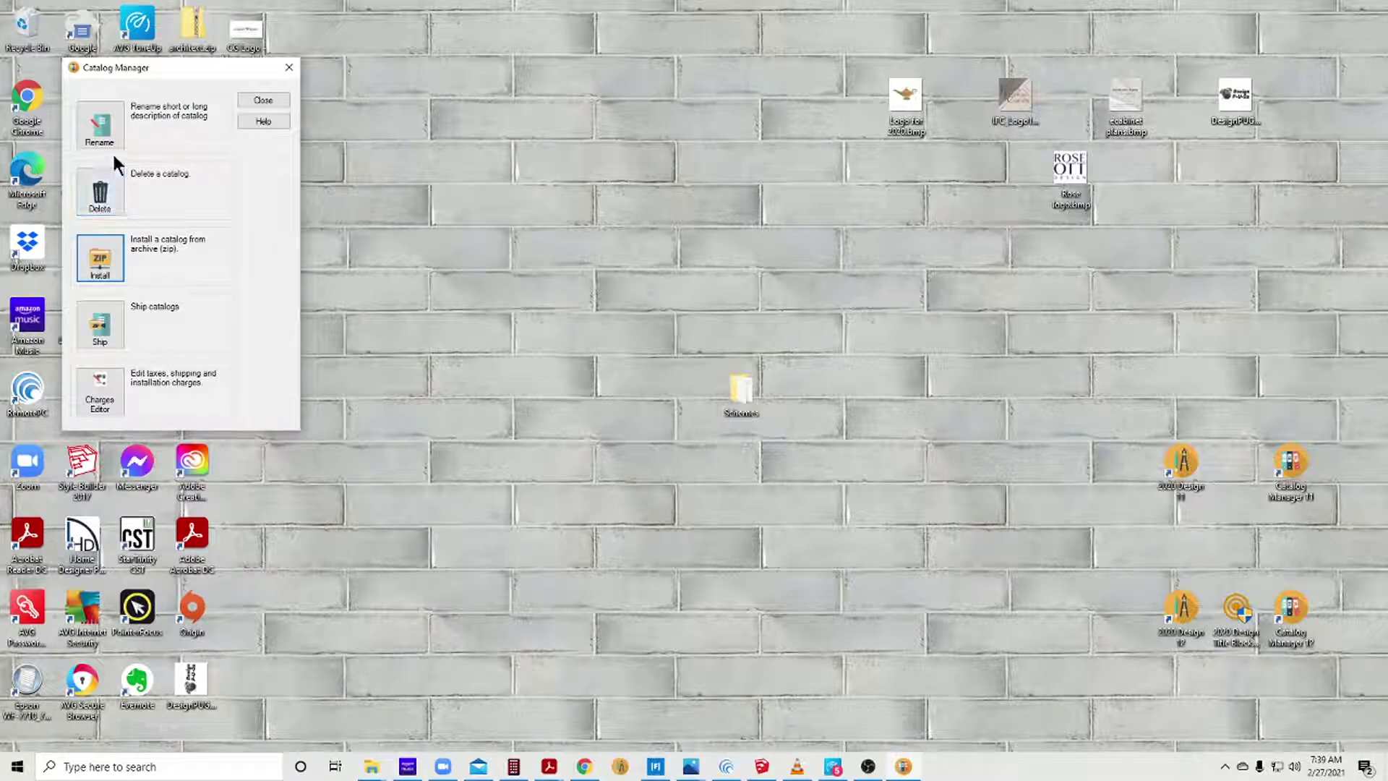
click(102, 130)
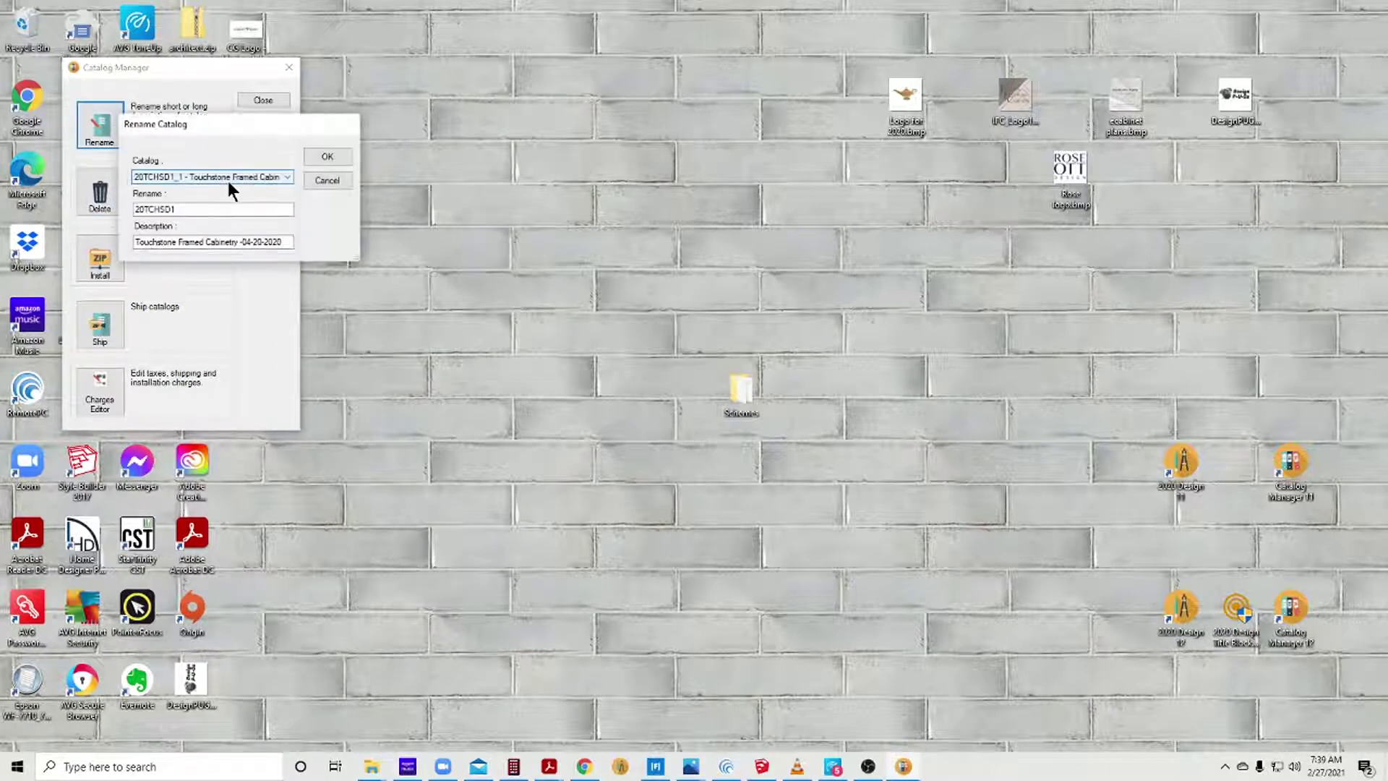
click(285, 176)
scroll(219, 262, down, 9)
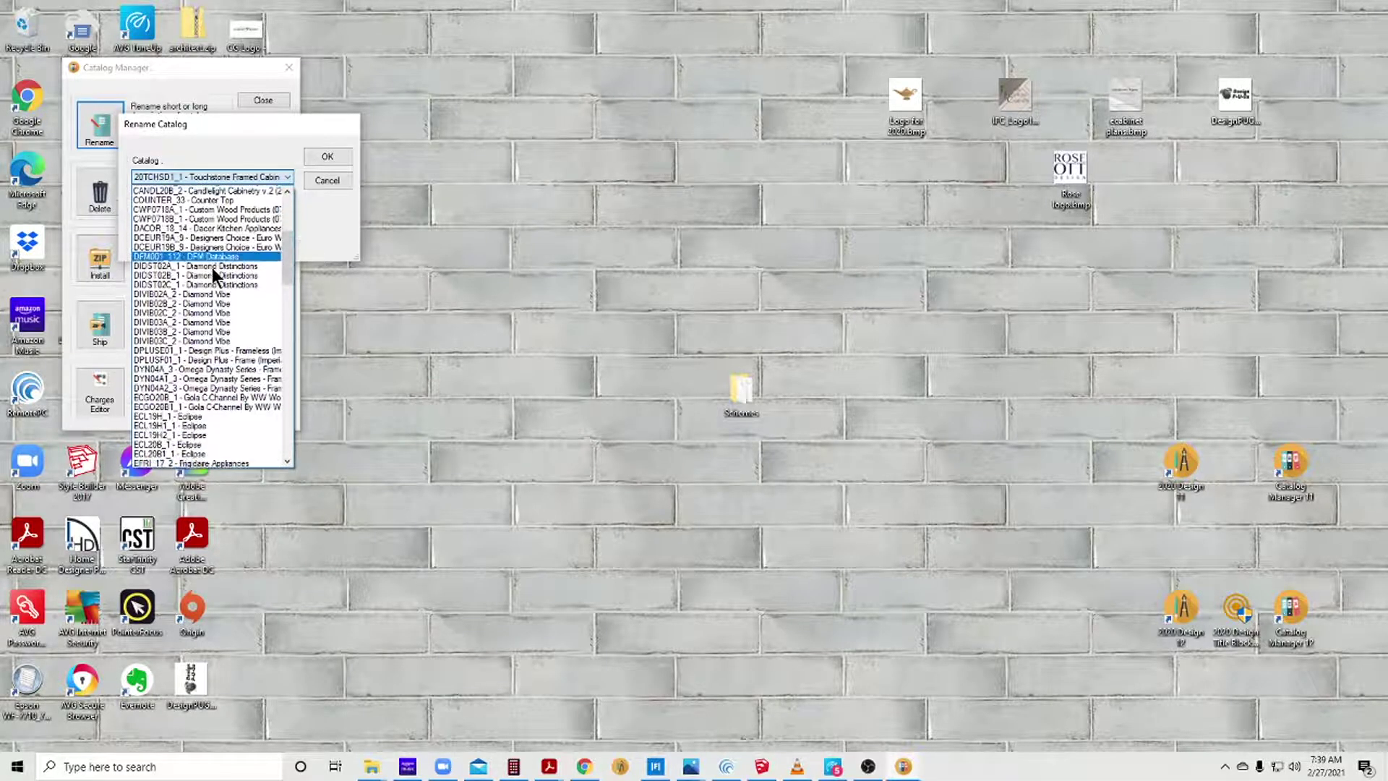
scroll(185, 405, down, 2)
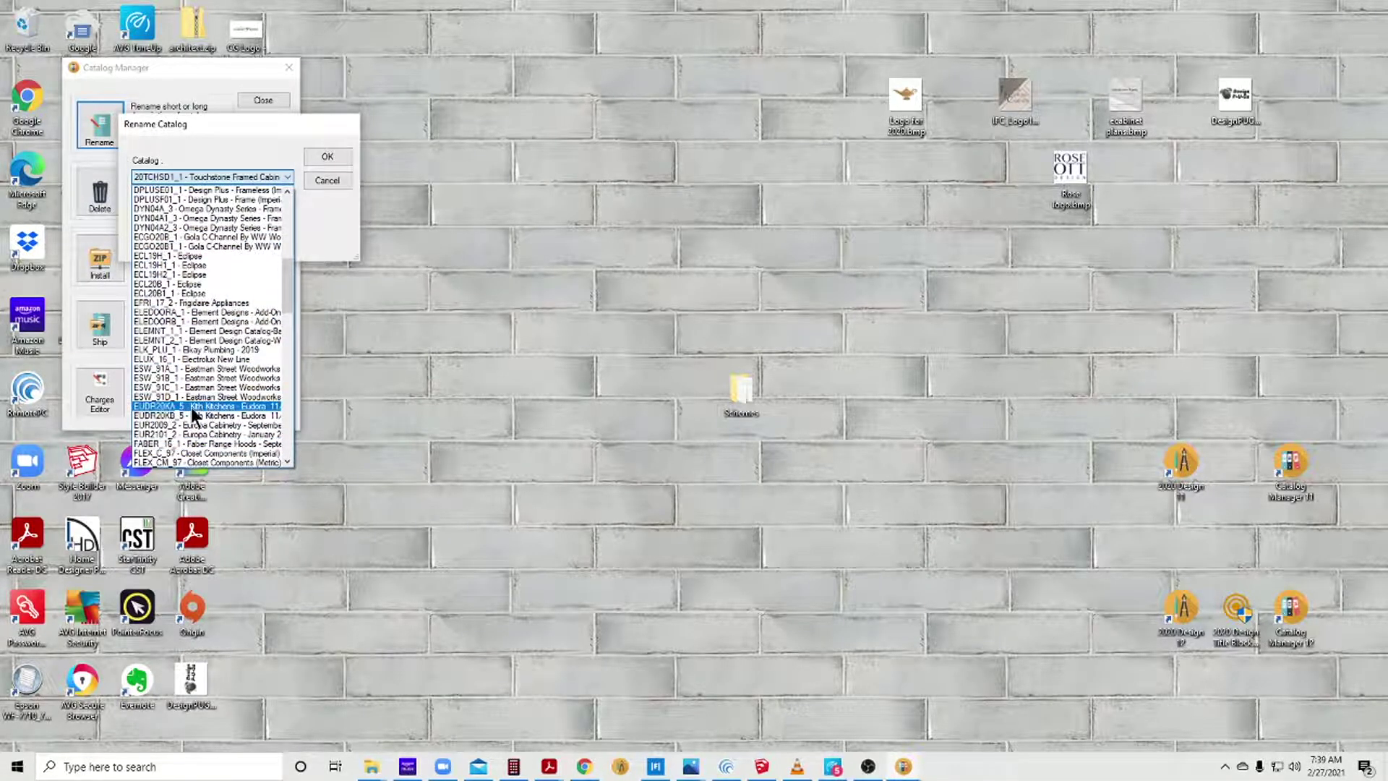
scroll(190, 406, down, 1)
scroll(191, 405, down, 5)
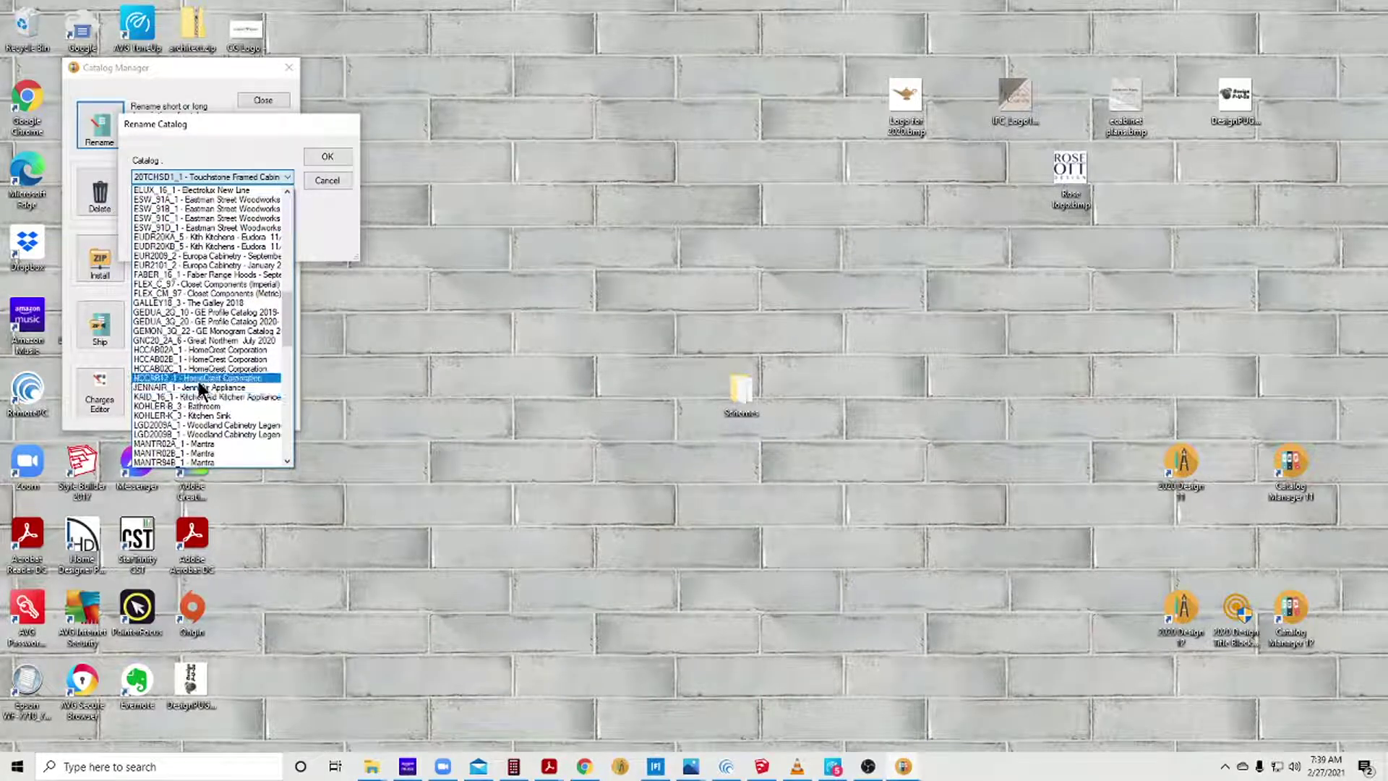
click(199, 378)
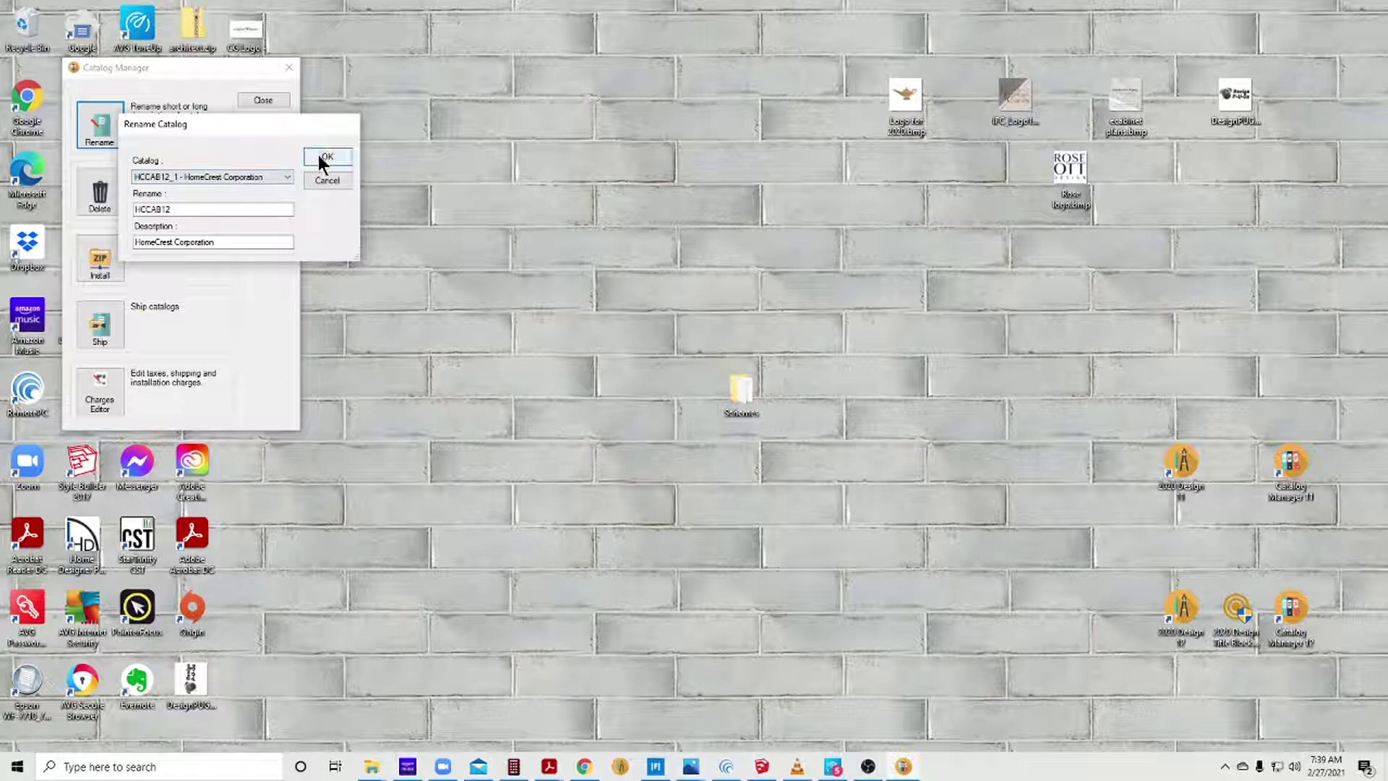
Step: Enter HCCAB12A as the catalog's new short name
double_click(246, 209)
text(HCCAB12)
drag(173, 211, 166, 215)
text(A)
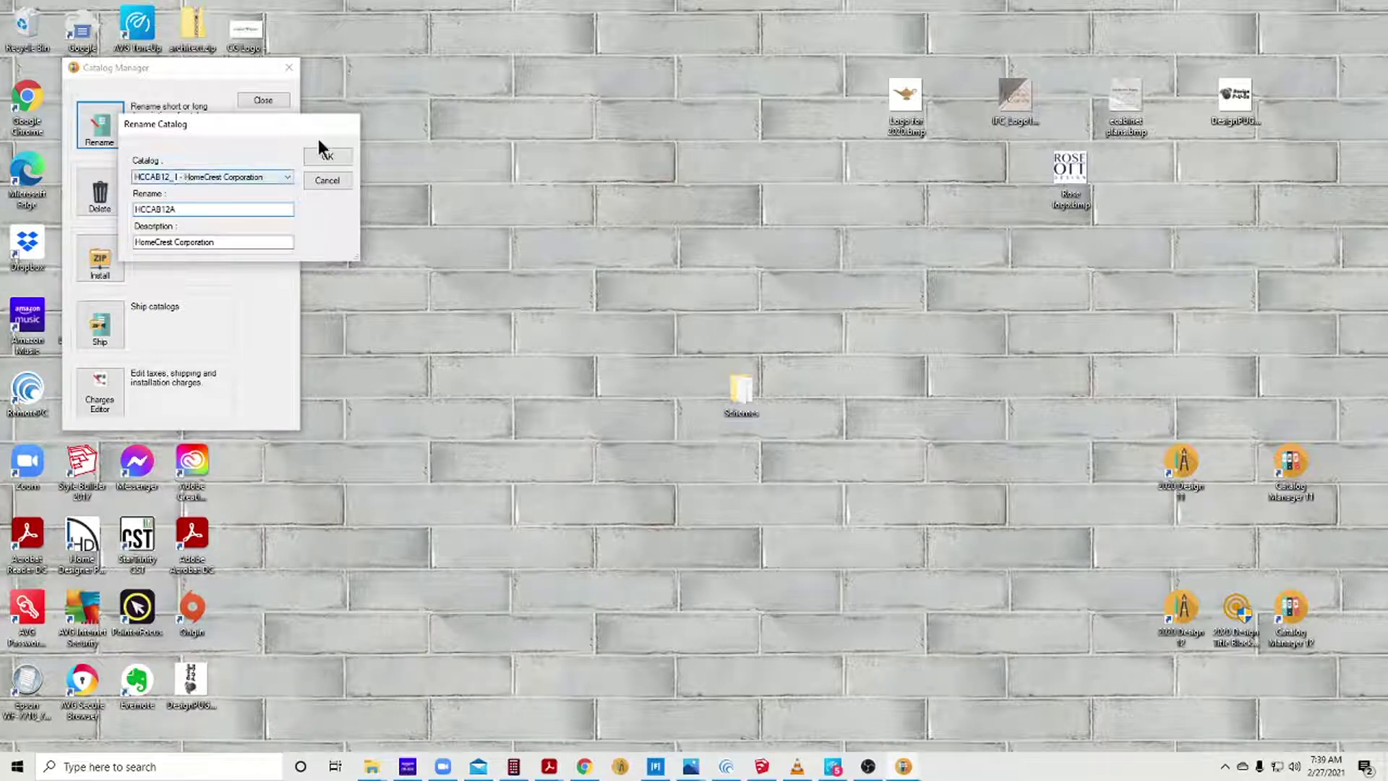
Step: Confirm the HCCAB12A rename and choose HCCAB12.Zip again in a new install wizard
click(334, 155)
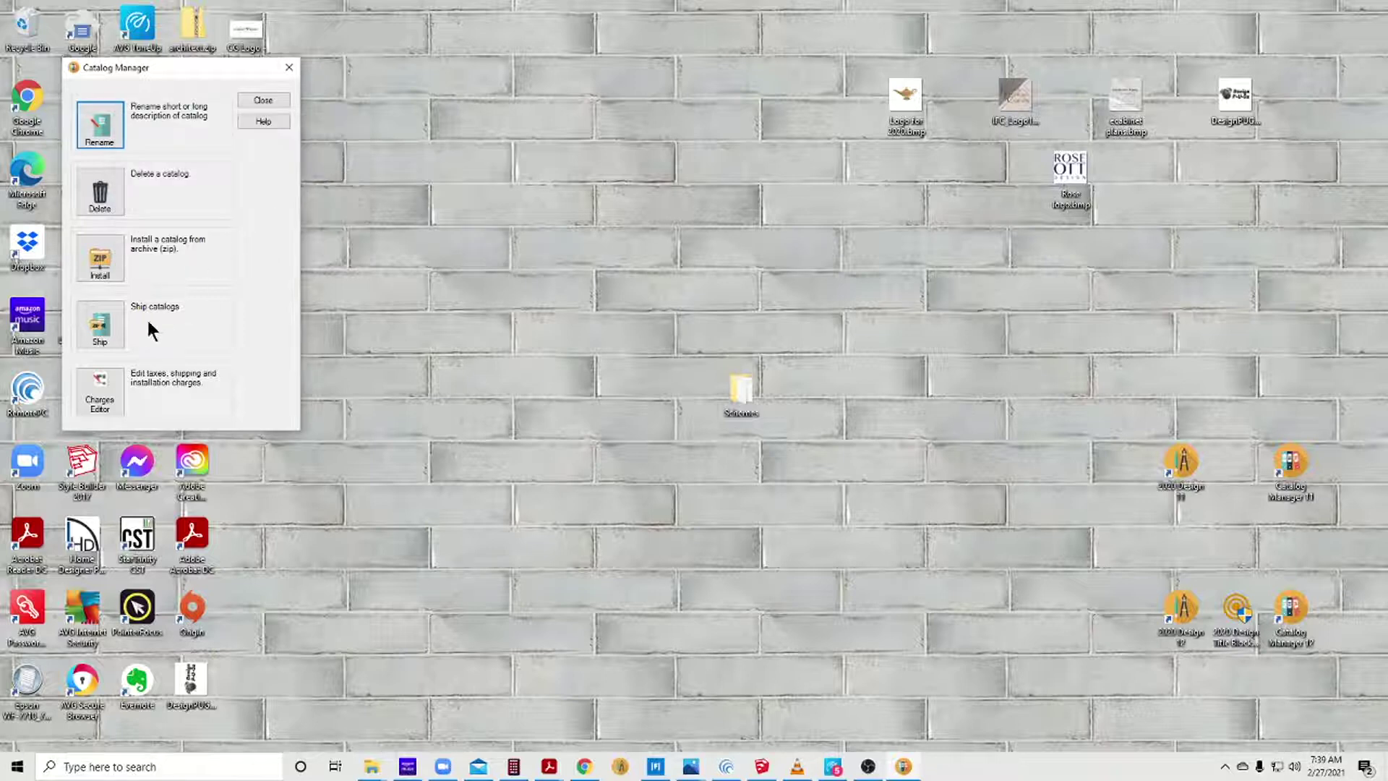
click(103, 256)
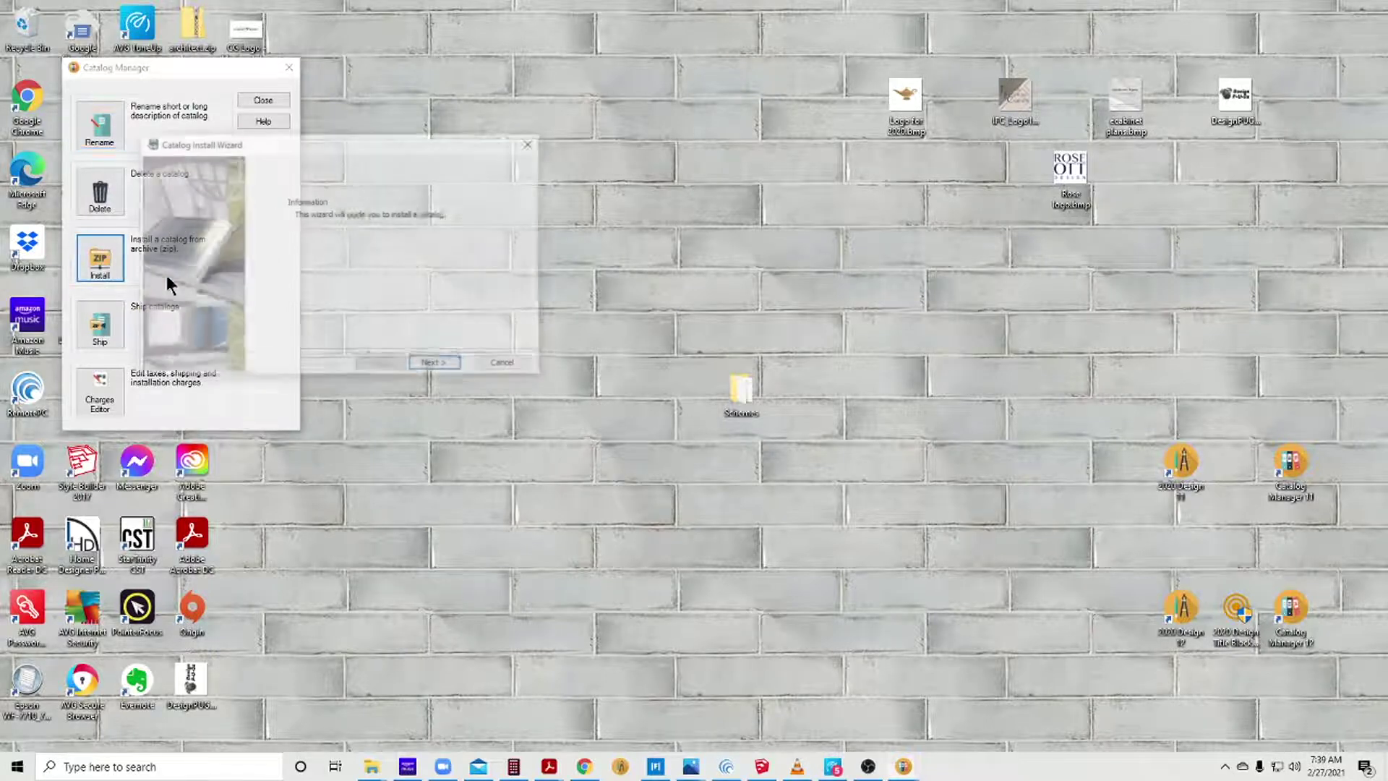
click(453, 366)
click(520, 181)
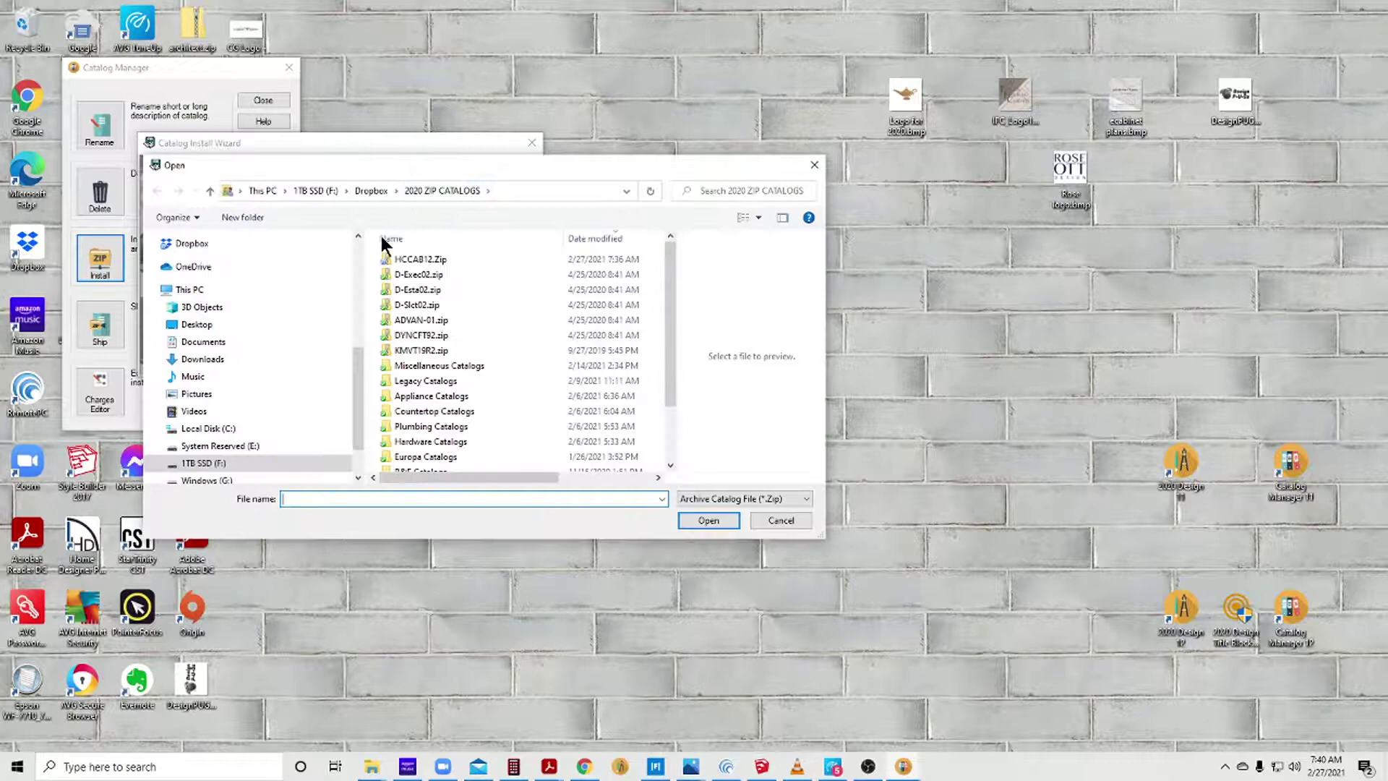
double_click(438, 258)
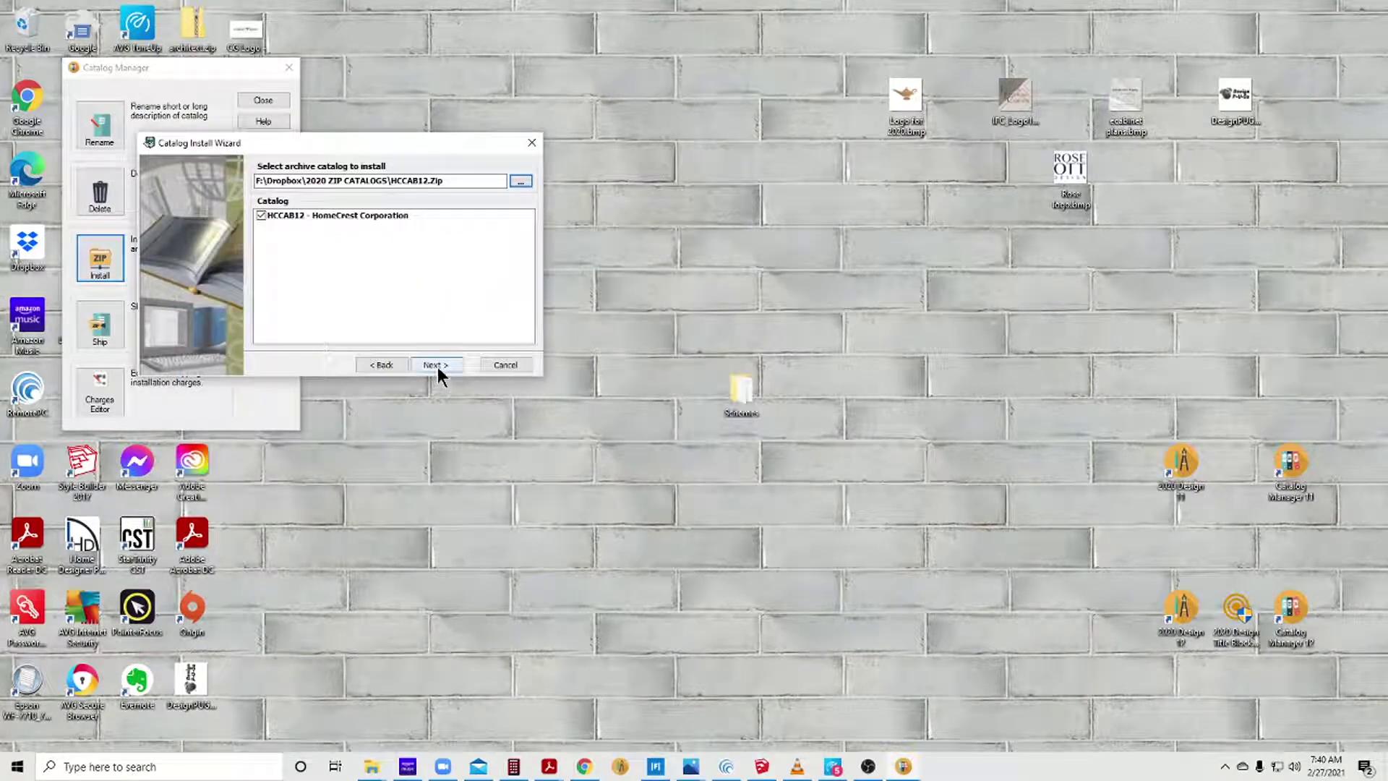
Step: Install HCCAB12 a second time until every task hits 100% and dismiss the success message
click(436, 365)
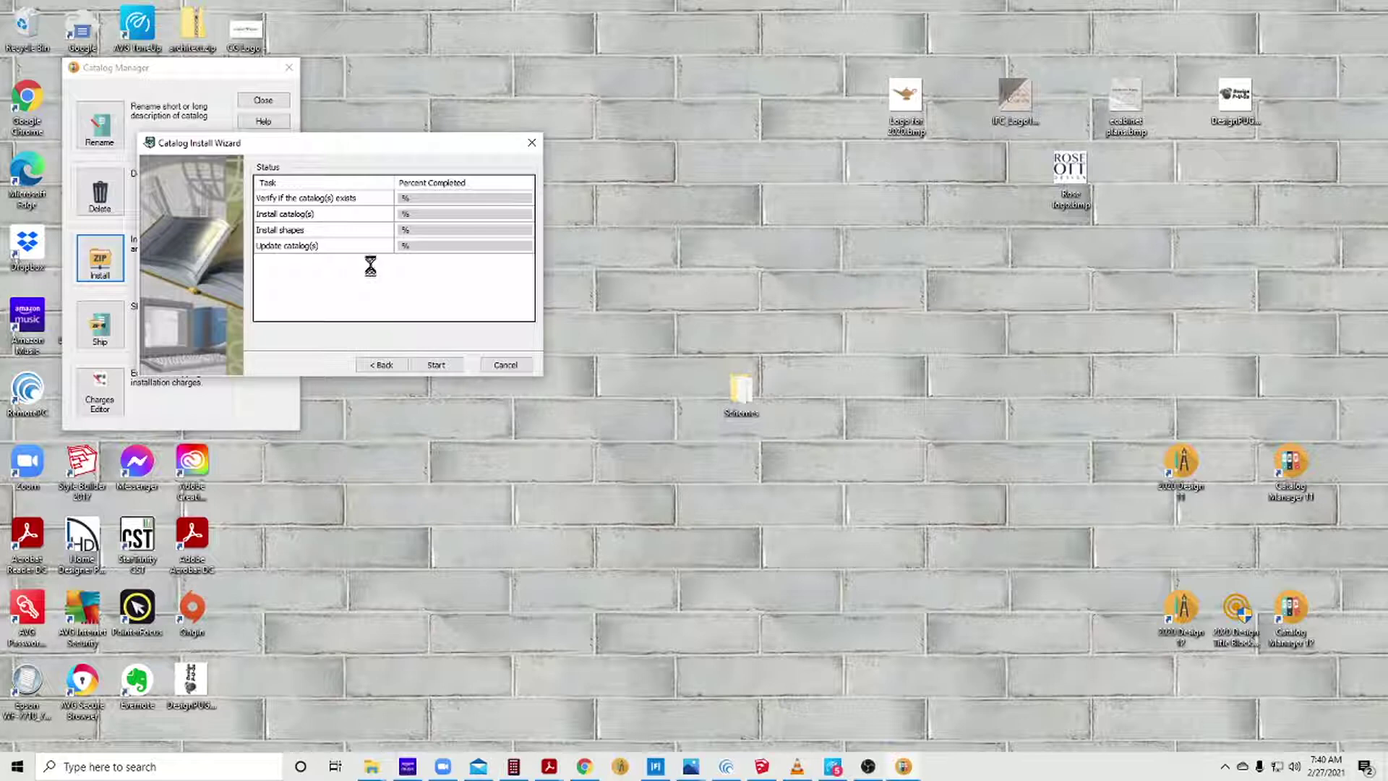
click(438, 365)
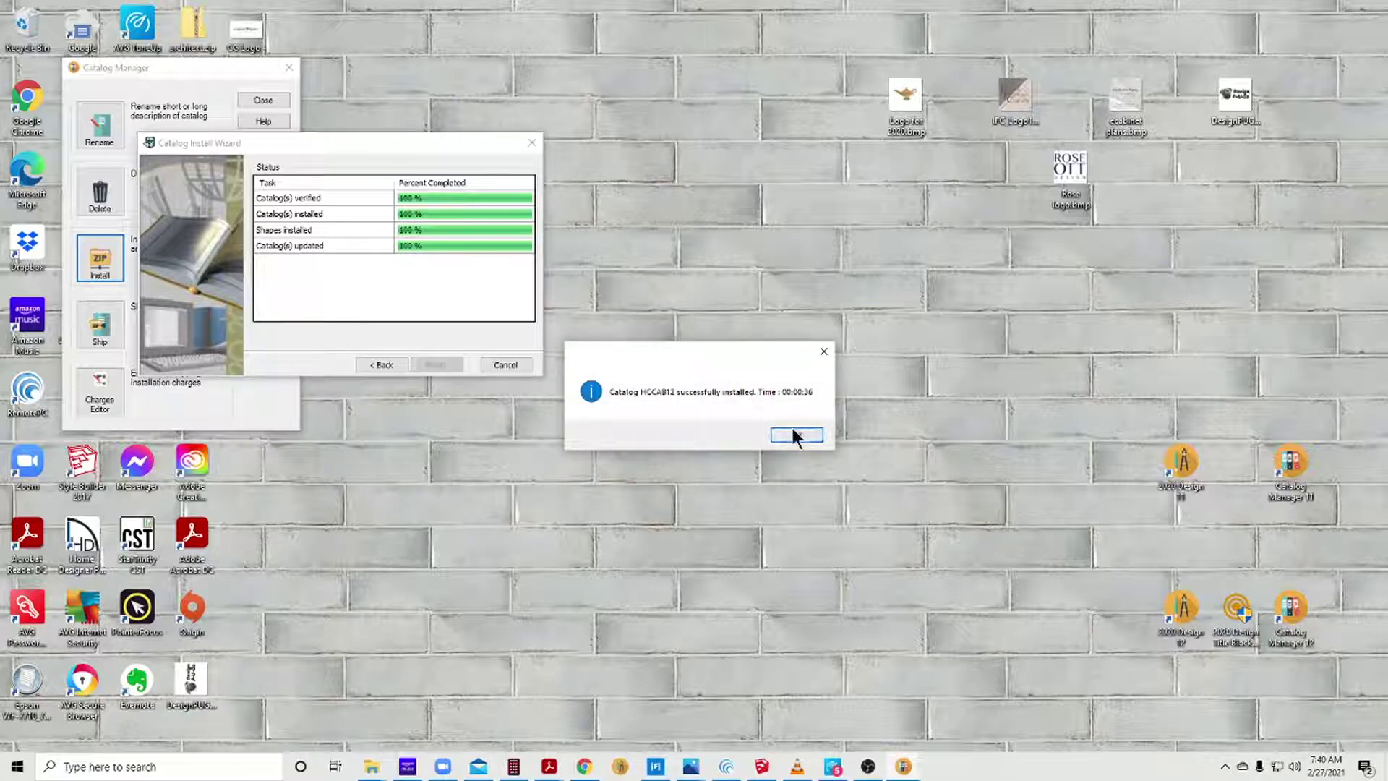
click(795, 435)
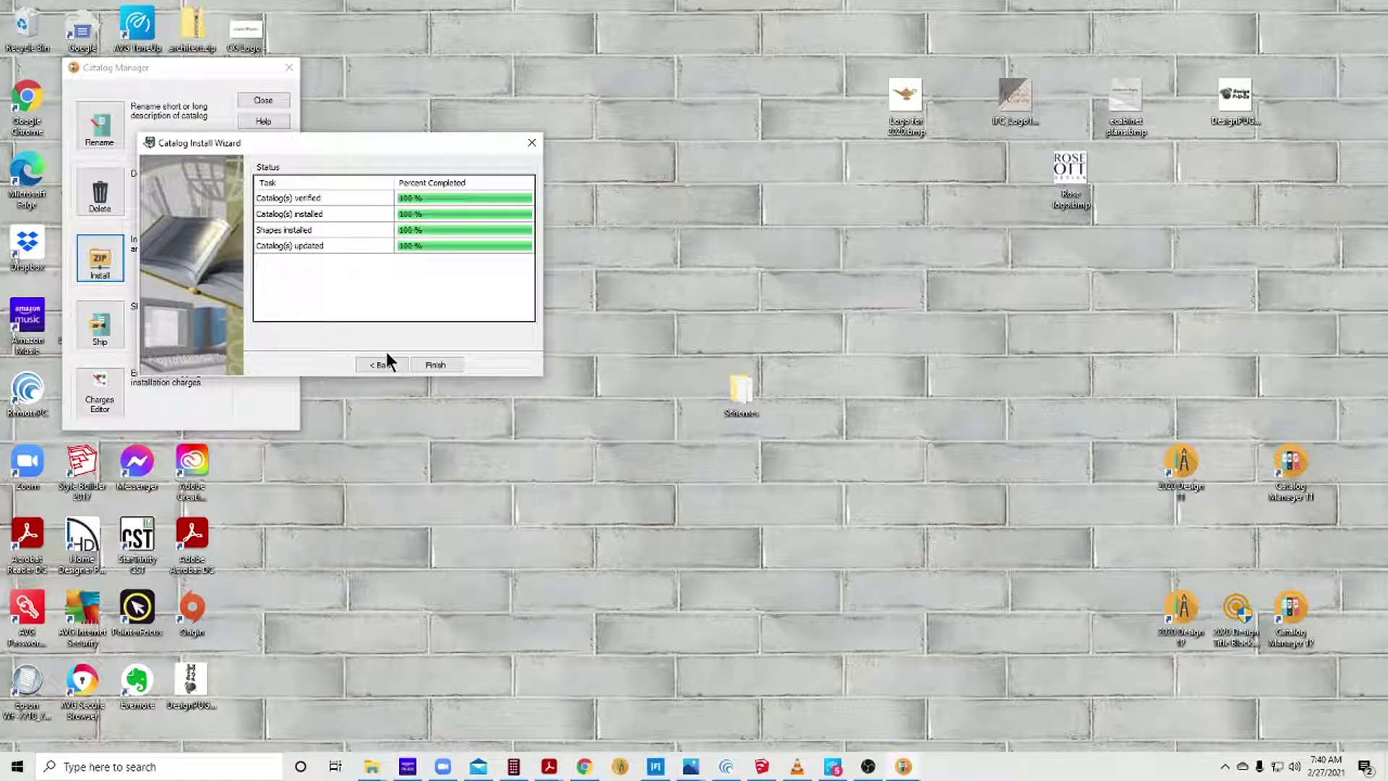
Step: Close the wizard and load the reinstalled HCCAB12_1 HomeCrest Corporation catalog into Rename Catalog
click(435, 365)
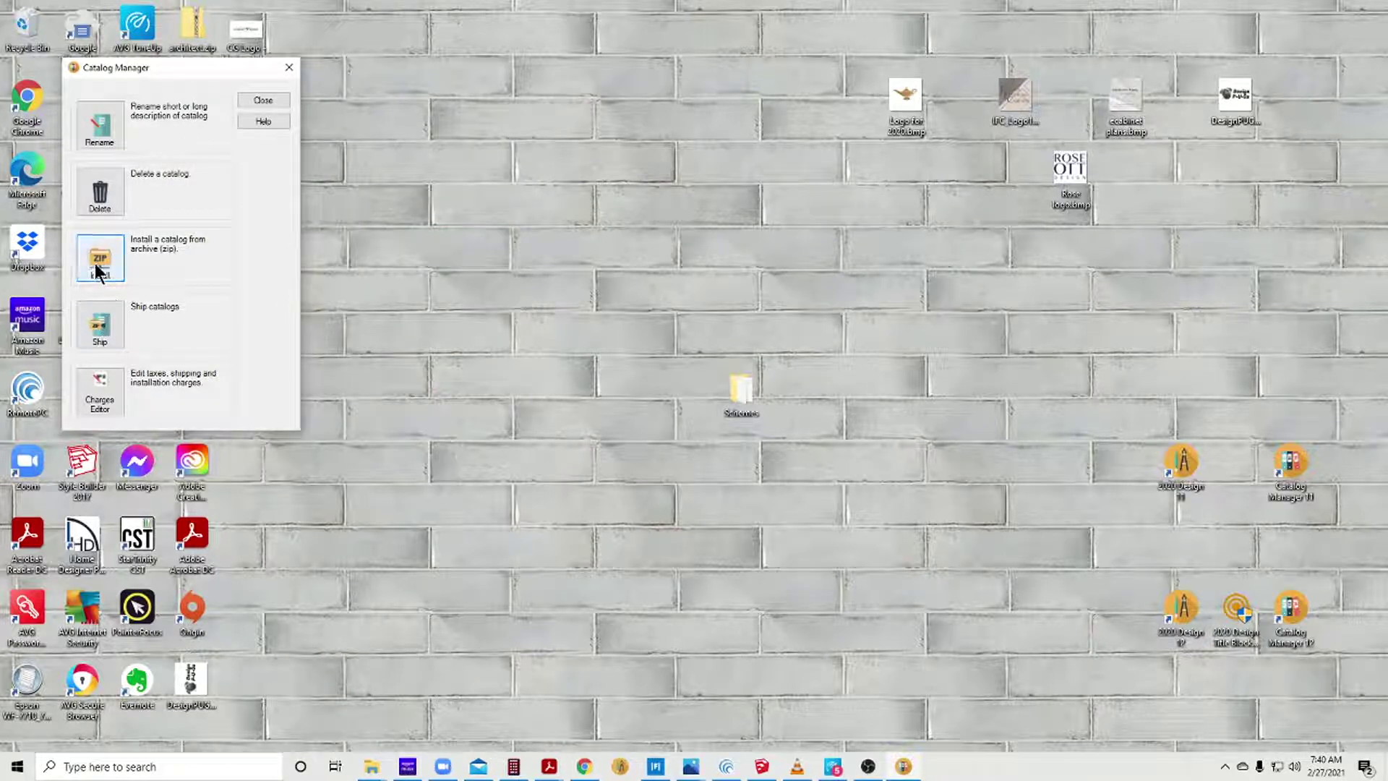
click(90, 141)
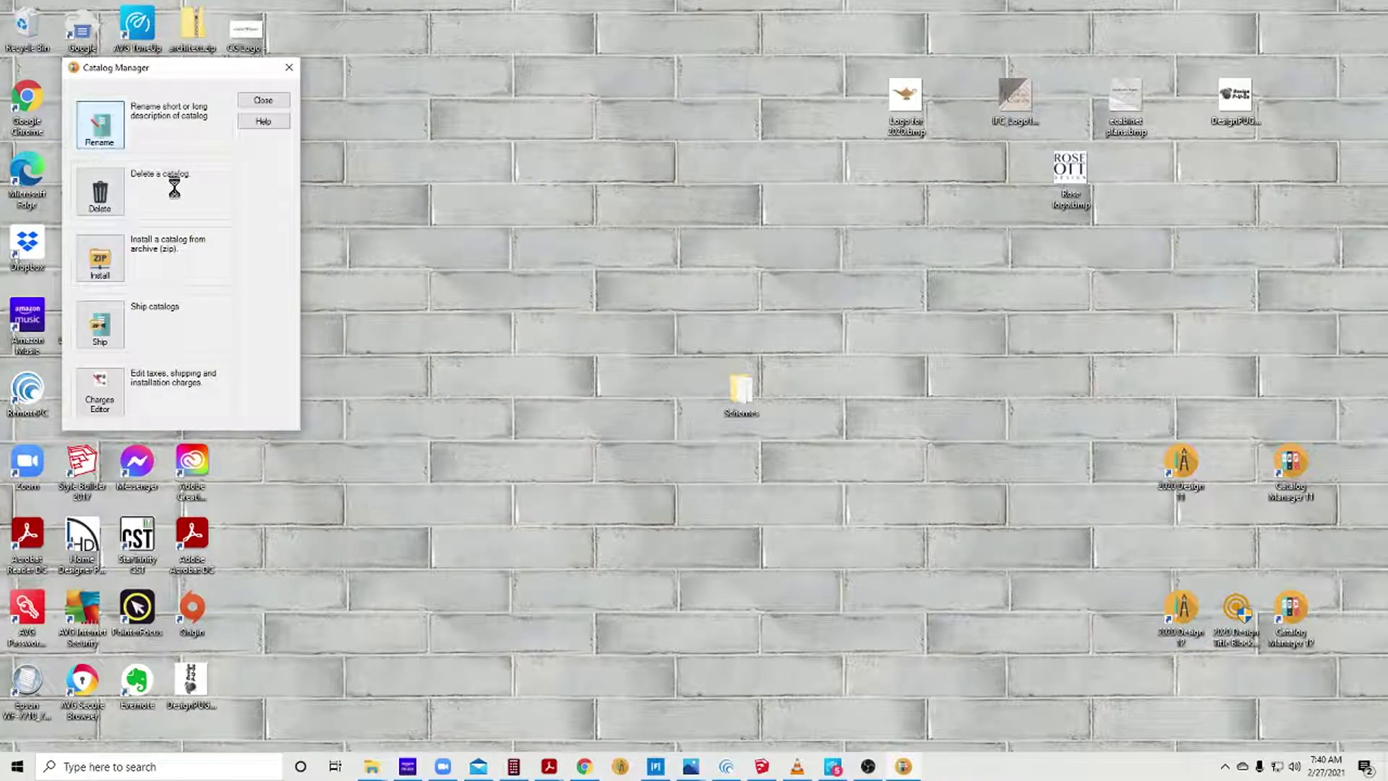
click(324, 215)
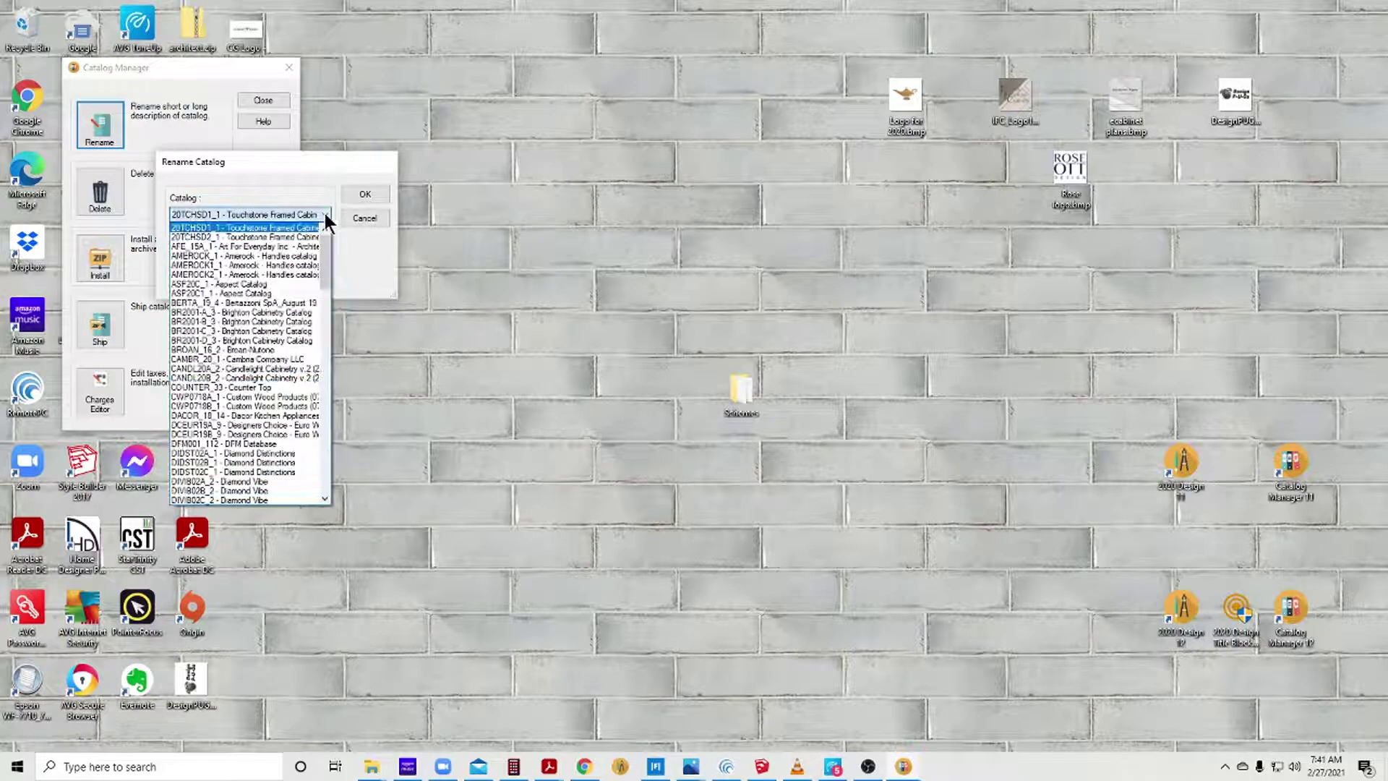
scroll(288, 328, down, 6)
scroll(288, 328, down, 6)
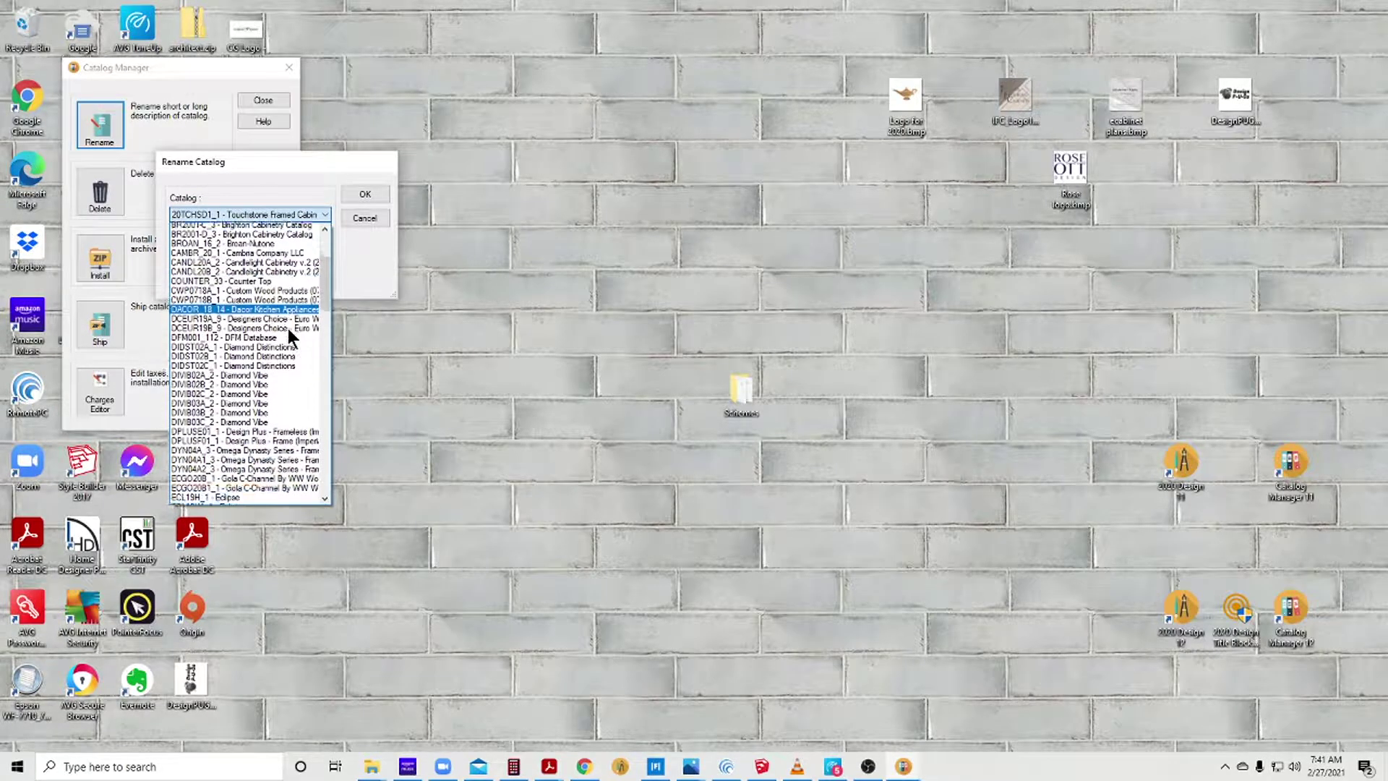
scroll(287, 328, down, 3)
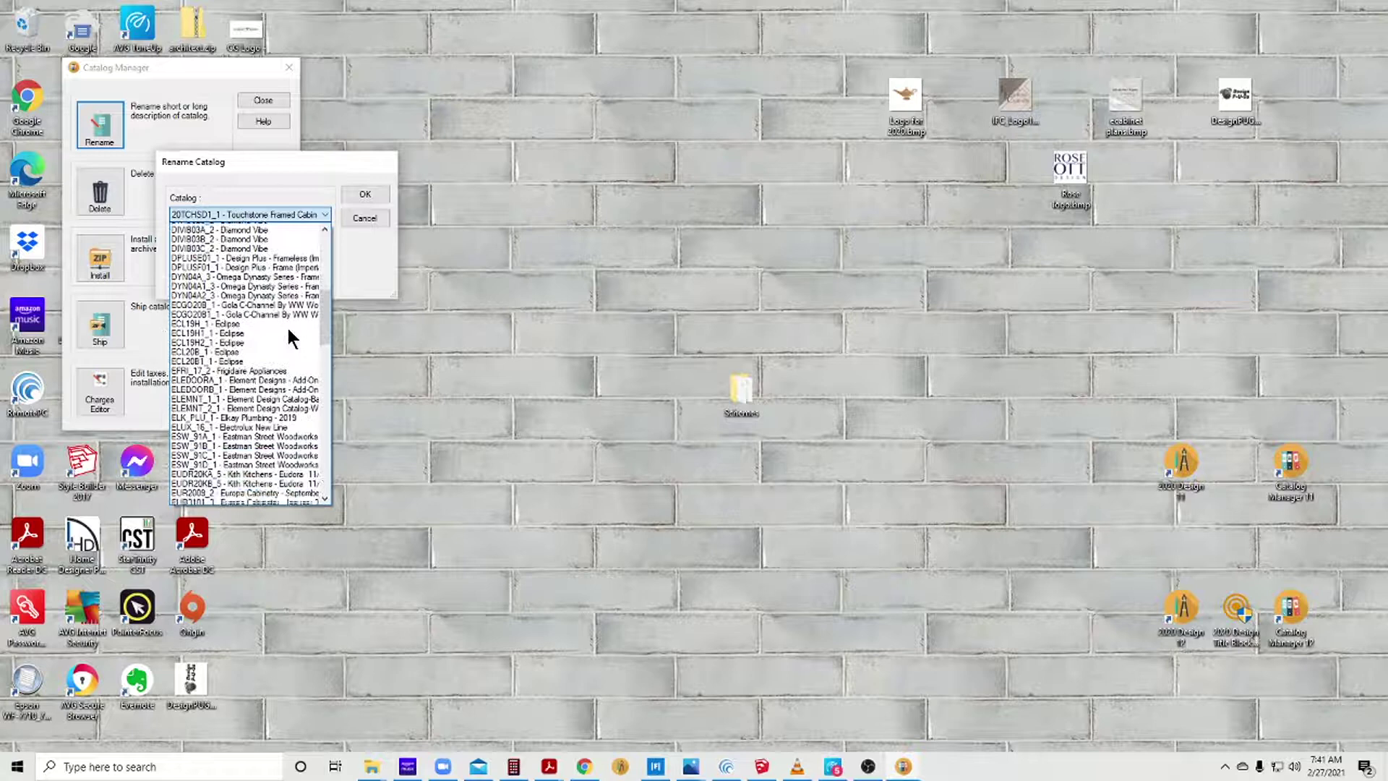
scroll(283, 326, down, 1)
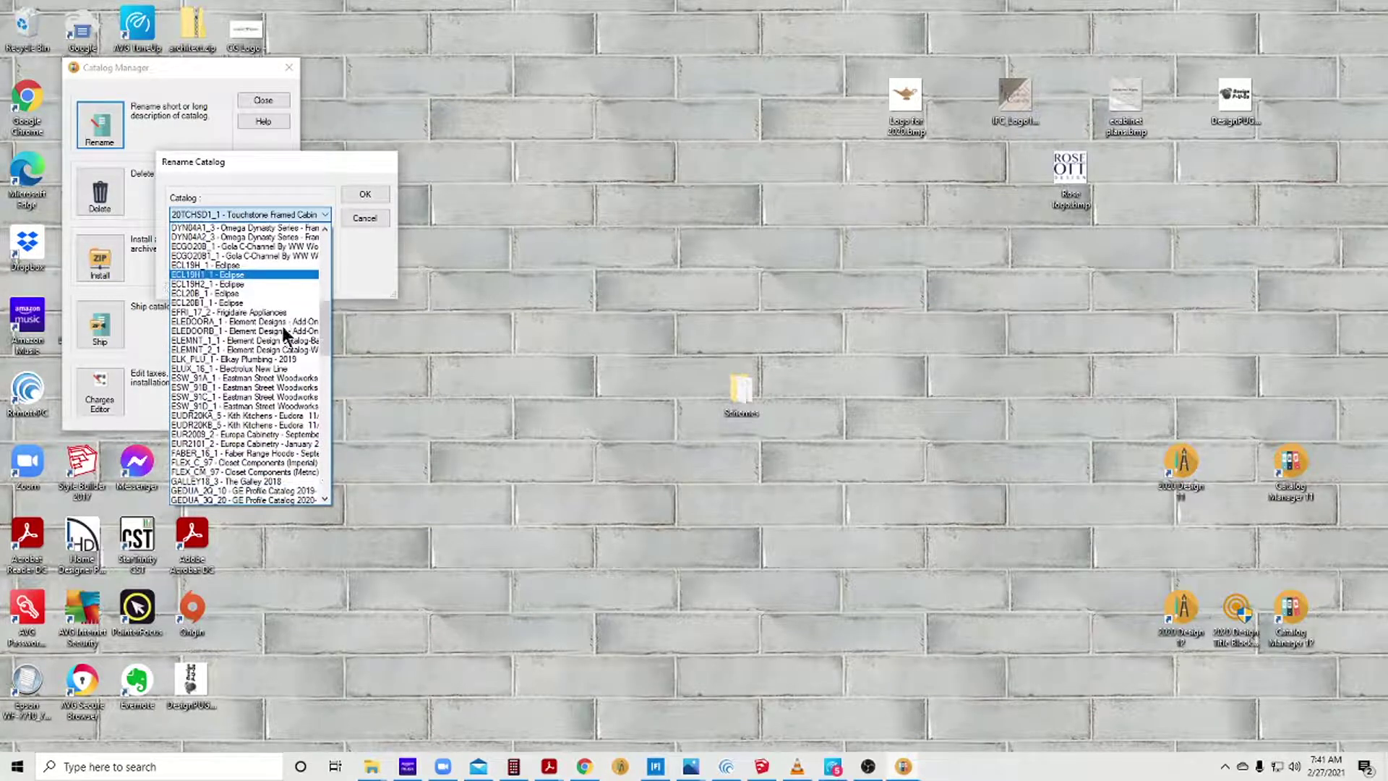
scroll(274, 319, down, 3)
scroll(271, 322, up, 4)
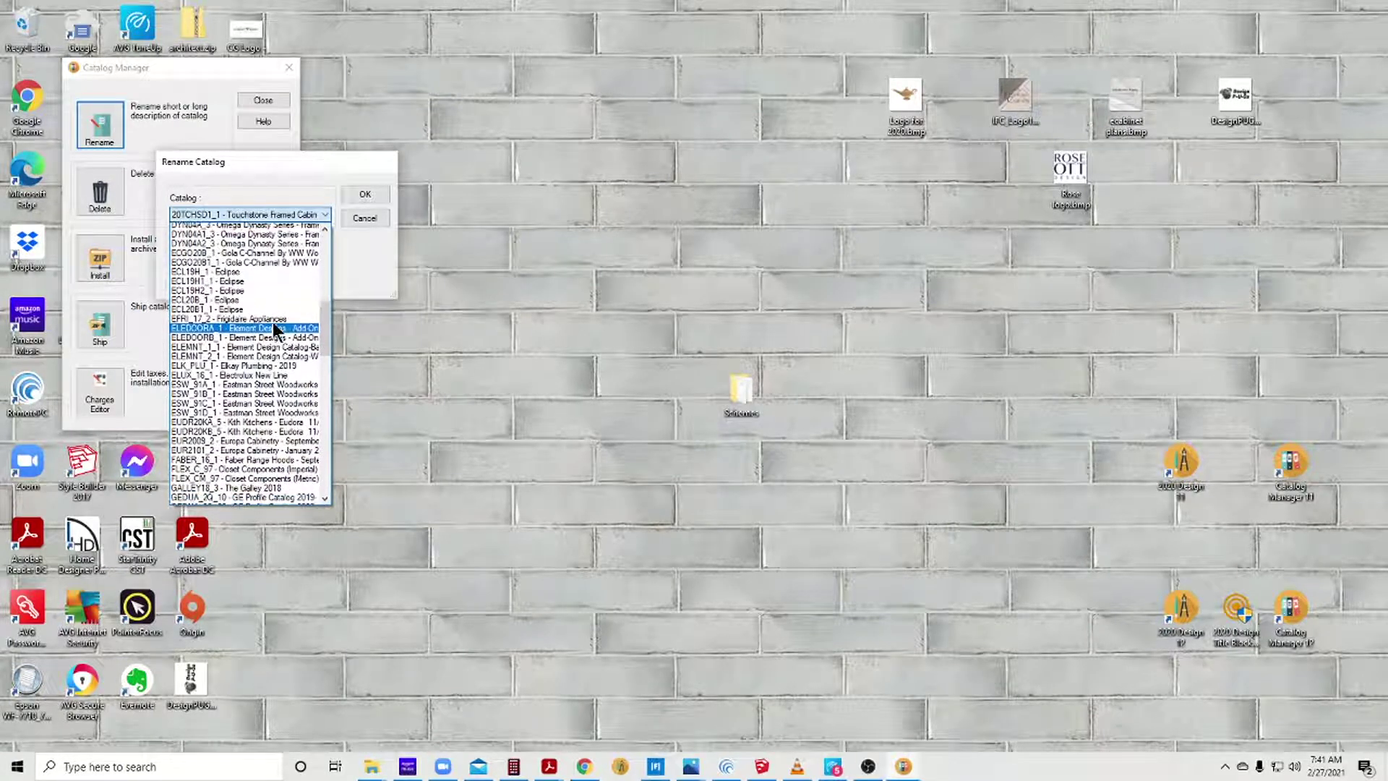
scroll(271, 322, down, 3)
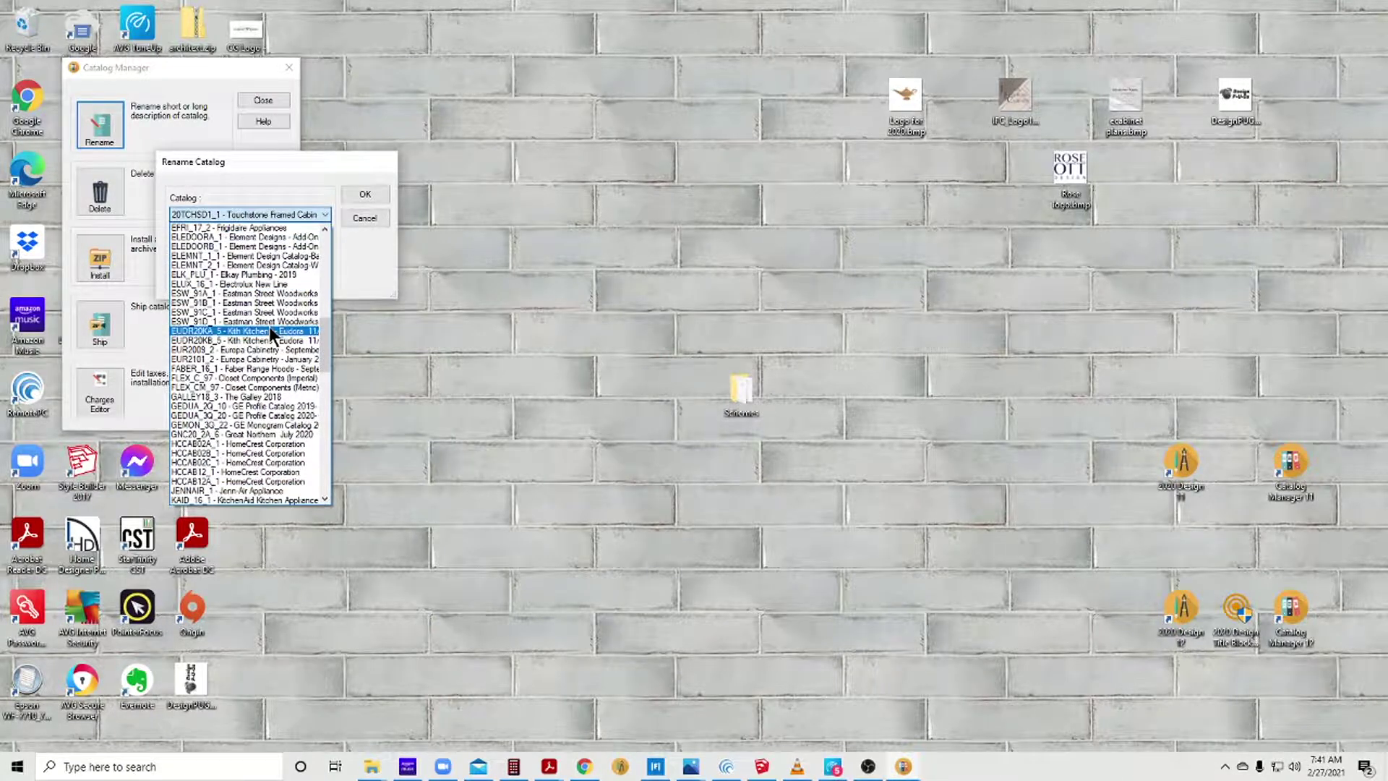
click(225, 470)
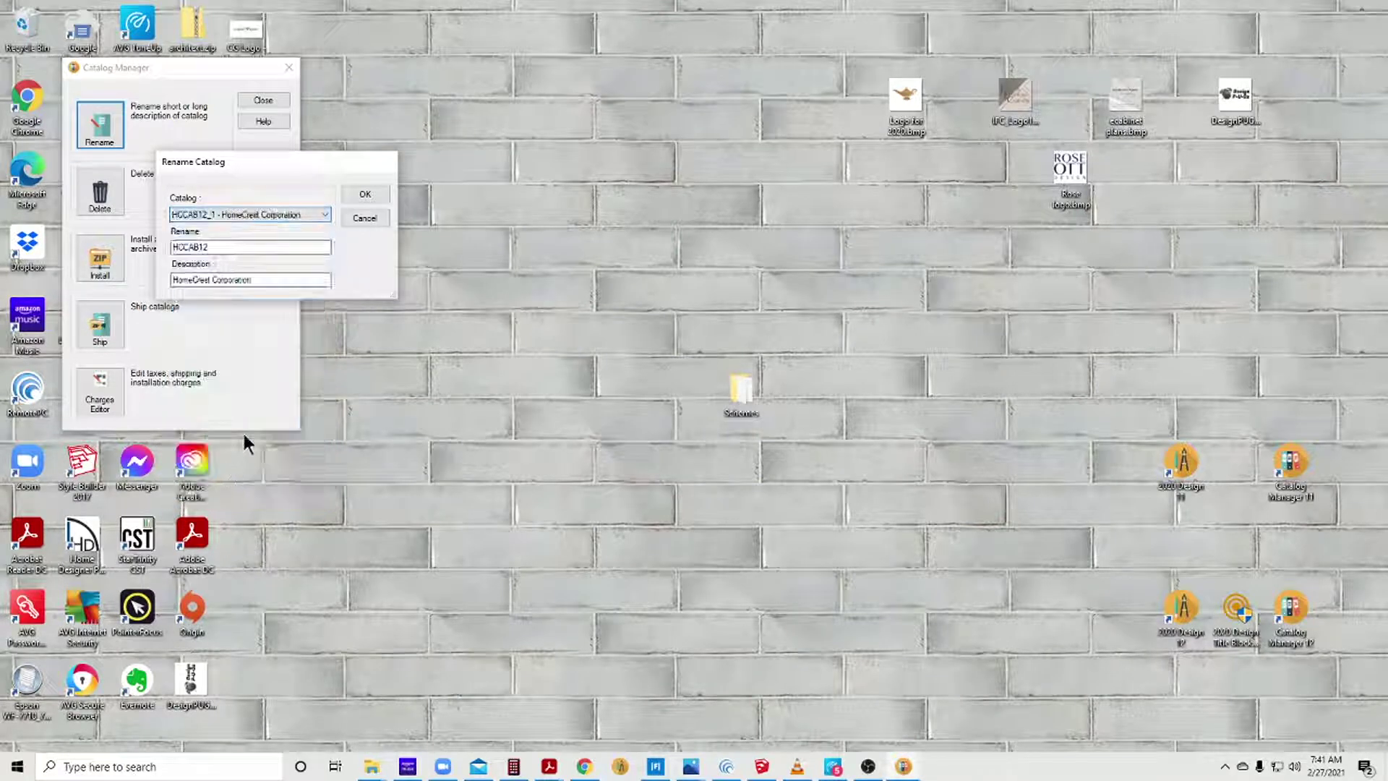
Step: Append B to make the short name HCCAB12B, confirm, and close Catalog Manager
click(235, 246)
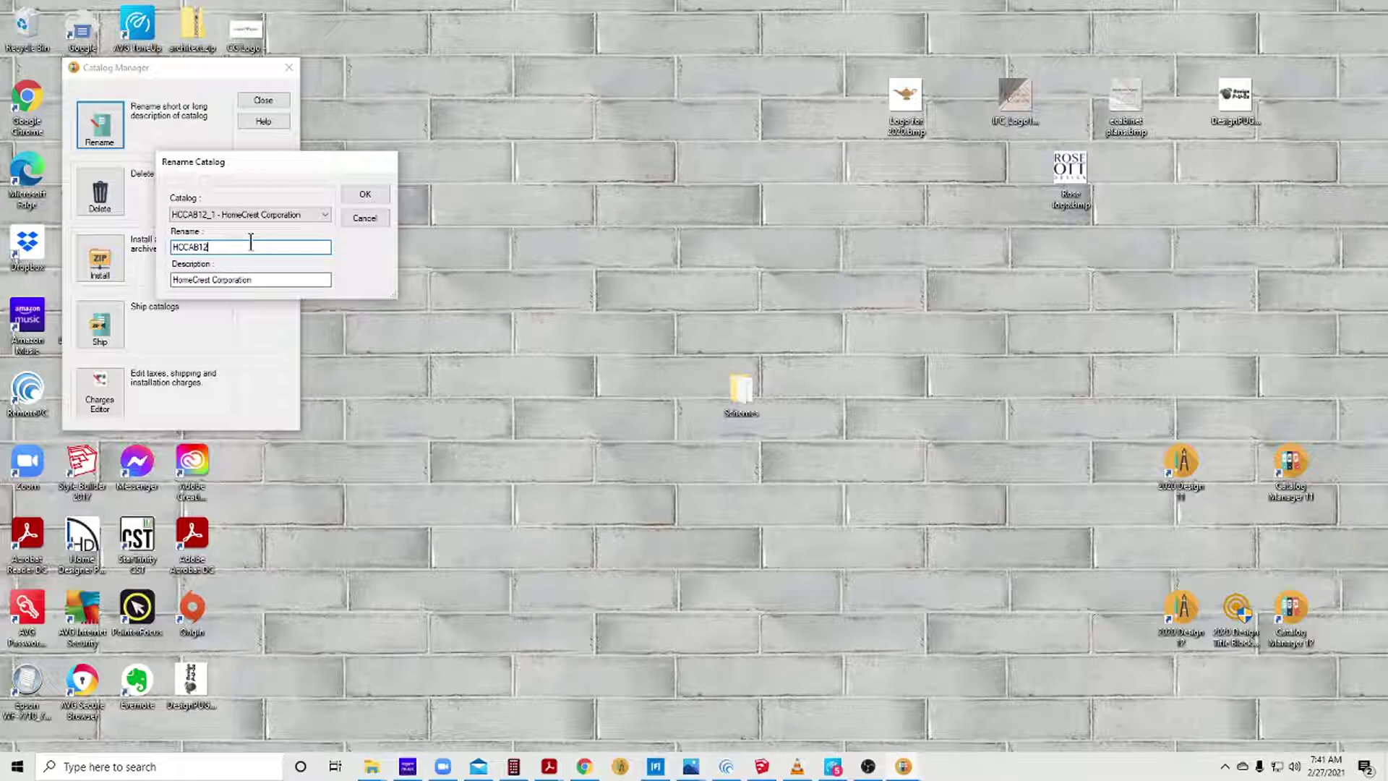
text(B)
click(387, 195)
click(273, 96)
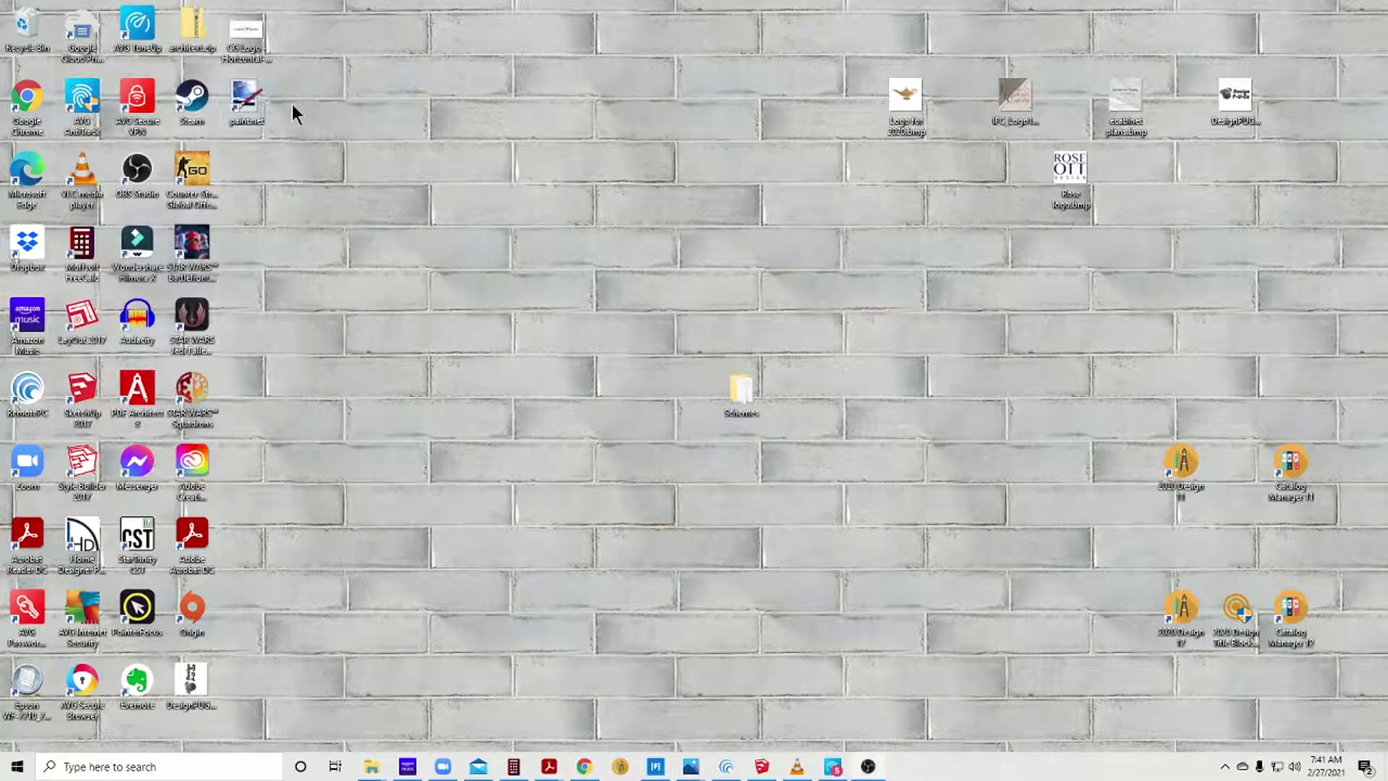
Step: Launch 2020 Design 12 from its desktop shortcut and wait for the blank Design1 grid
double_click(1181, 607)
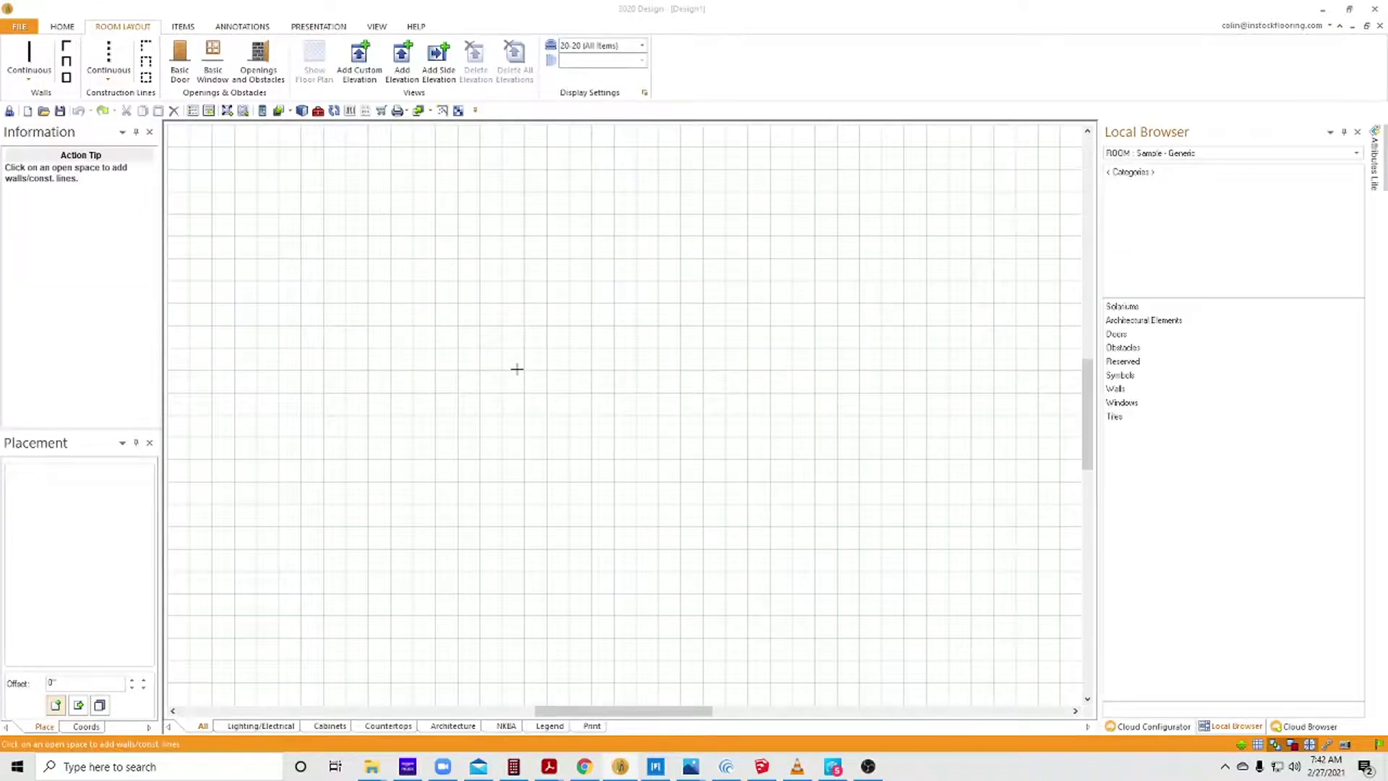
Step: Expand HomeCrest Cabinetry in the Local Browser catalog list and compare the HCCAB12A and HCCAB12B entries
click(1138, 151)
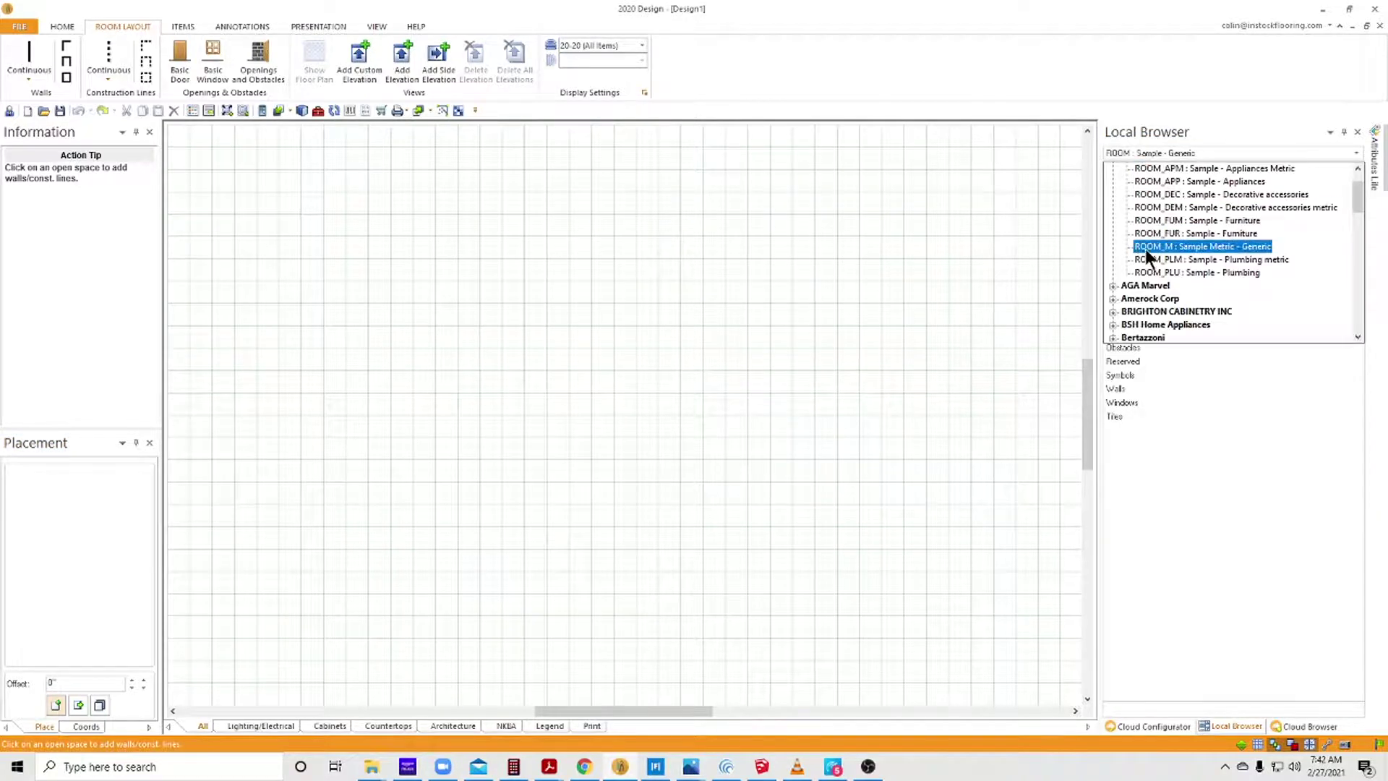
scroll(1158, 296, down, 4)
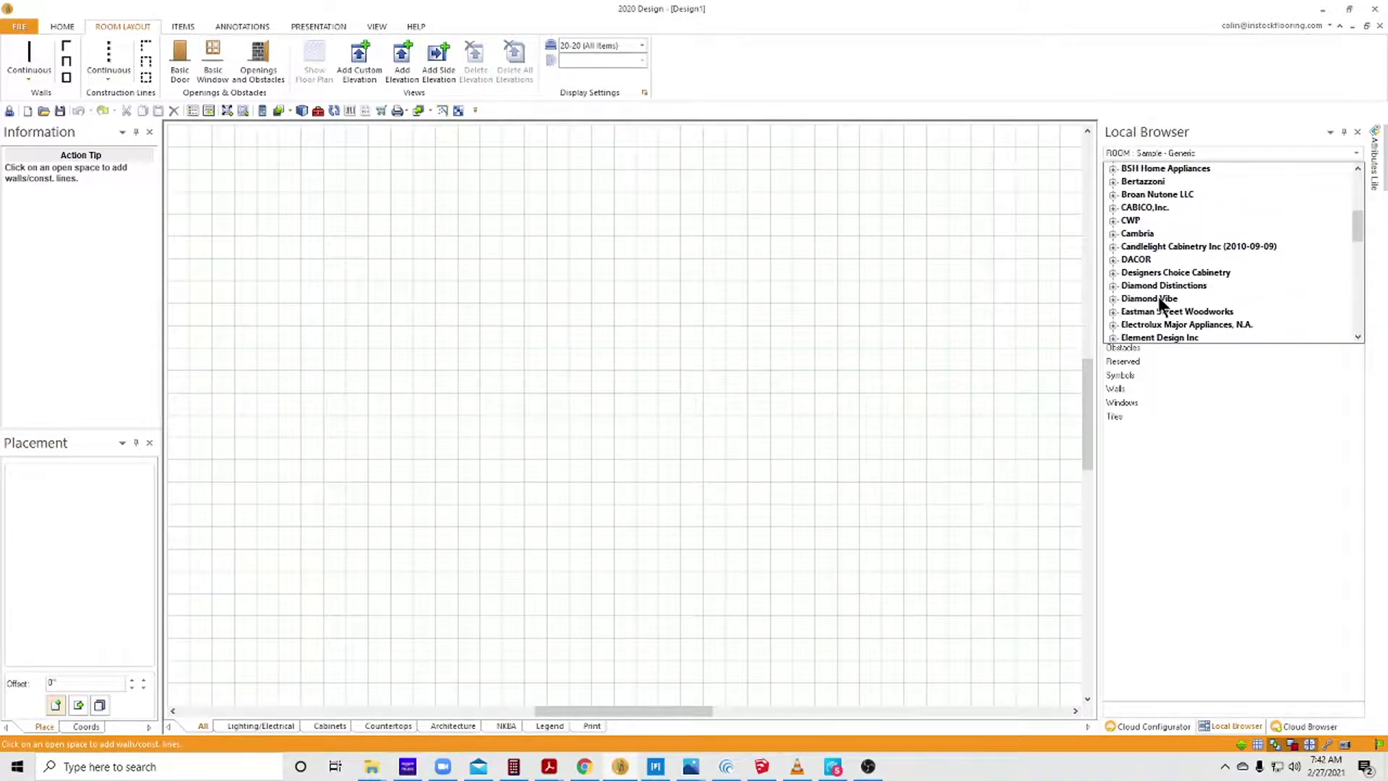
scroll(1158, 296, down, 1)
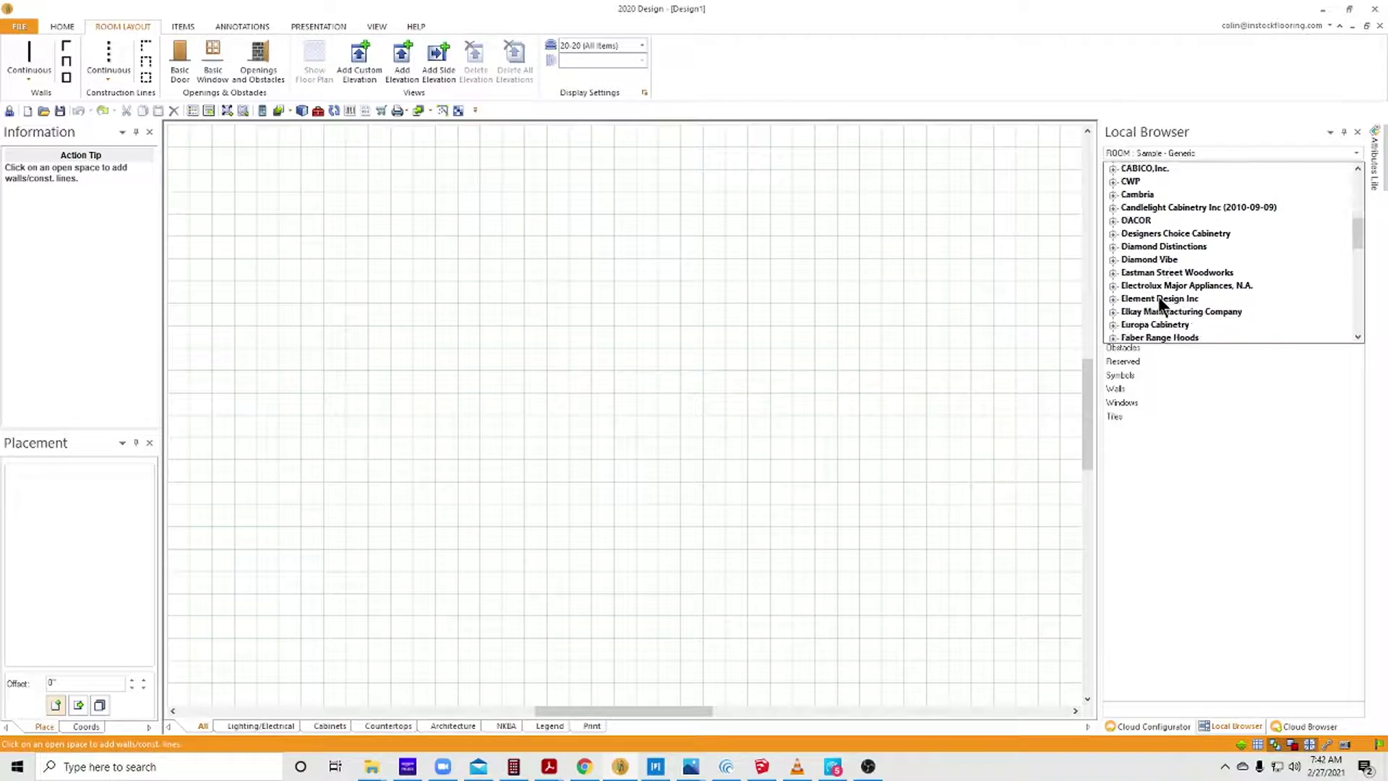
scroll(1158, 296, down, 4)
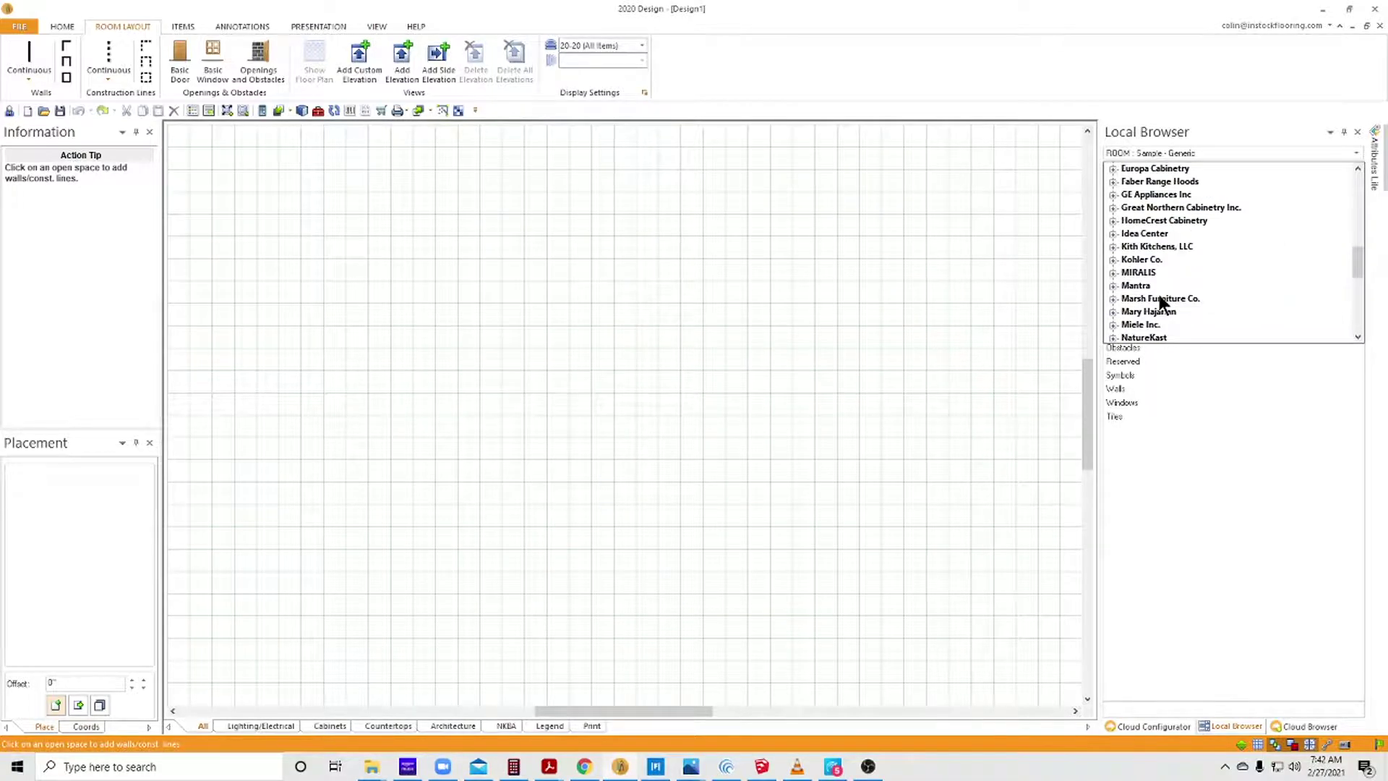
scroll(1159, 302, down, 1)
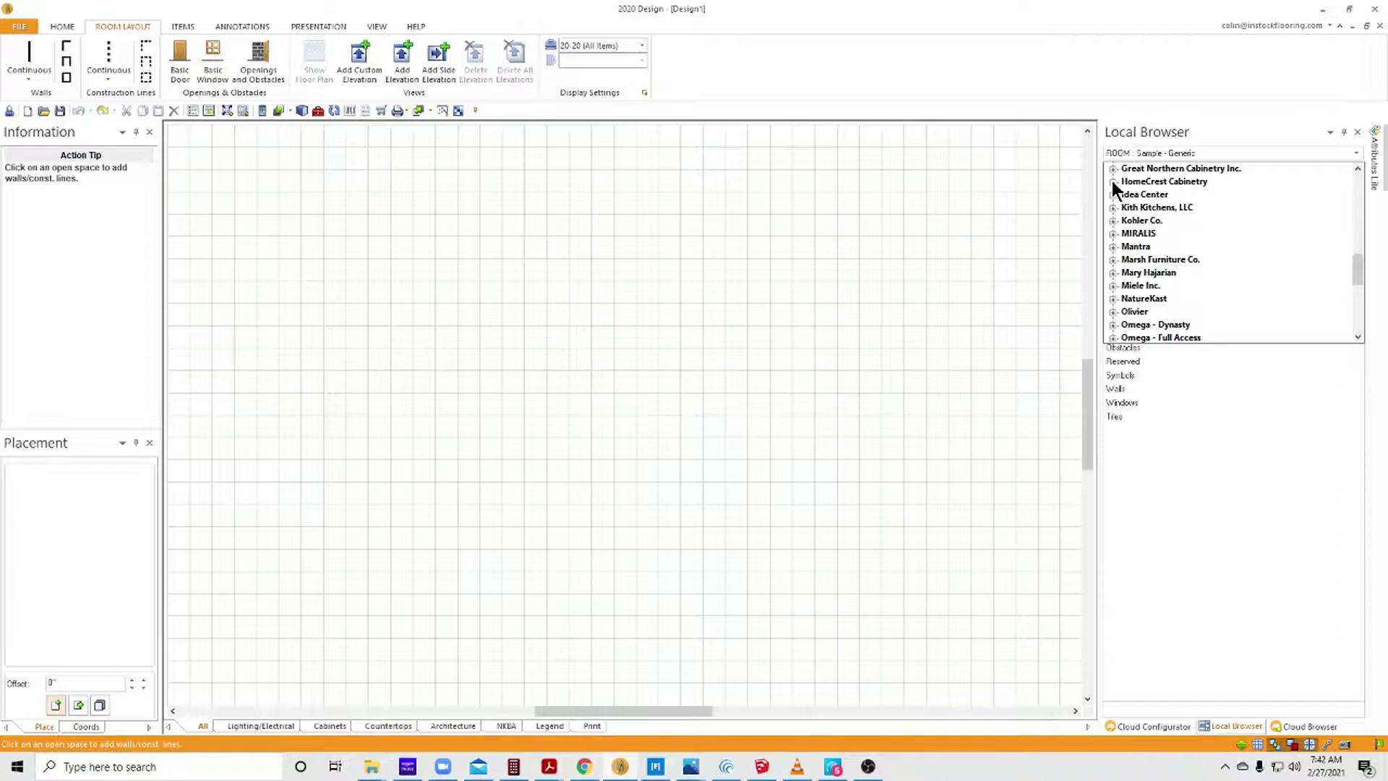
click(1113, 181)
click(1208, 221)
click(1178, 245)
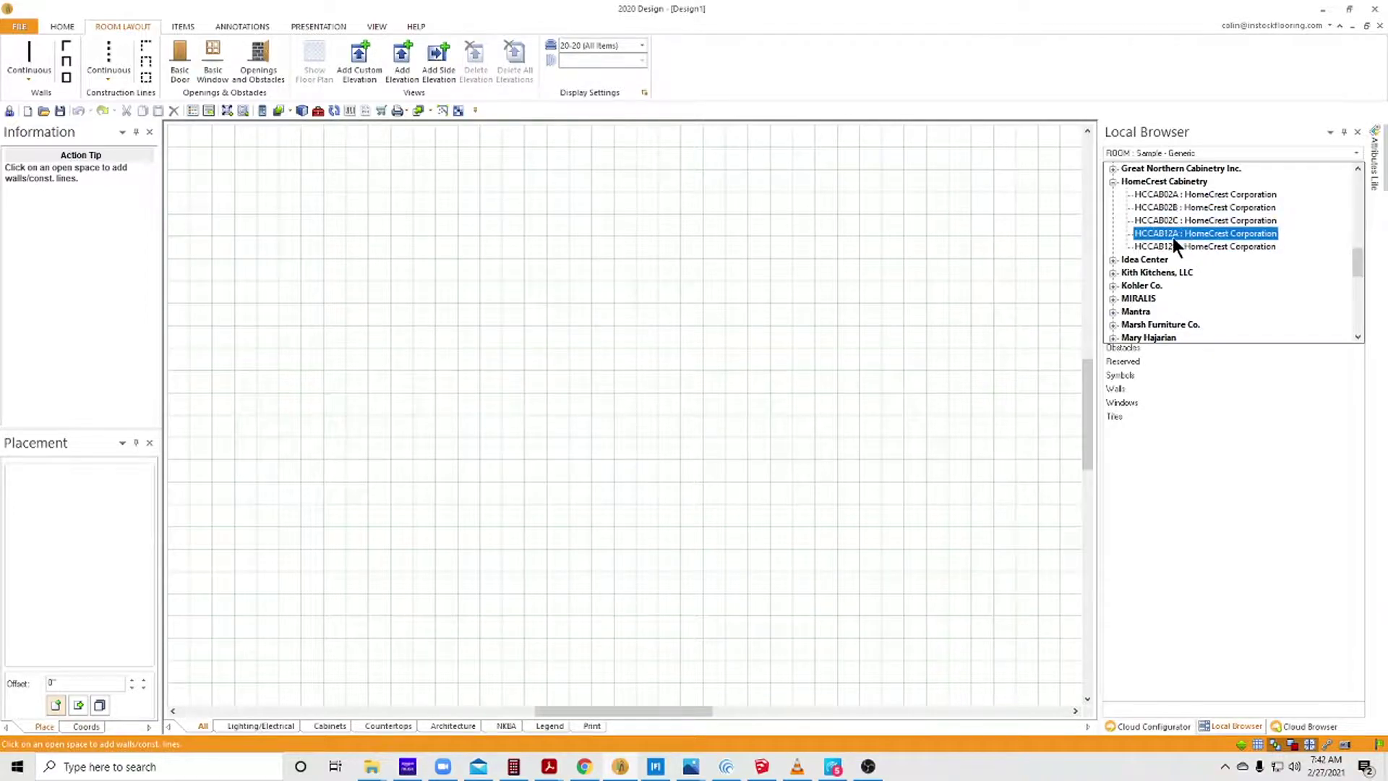
click(1169, 222)
click(1156, 234)
click(1159, 247)
click(1169, 234)
Step: Review the HCCAB02A, HCCAB02B and HCCAB02C catalogs, then open HCCAB12A in the browser
click(1176, 219)
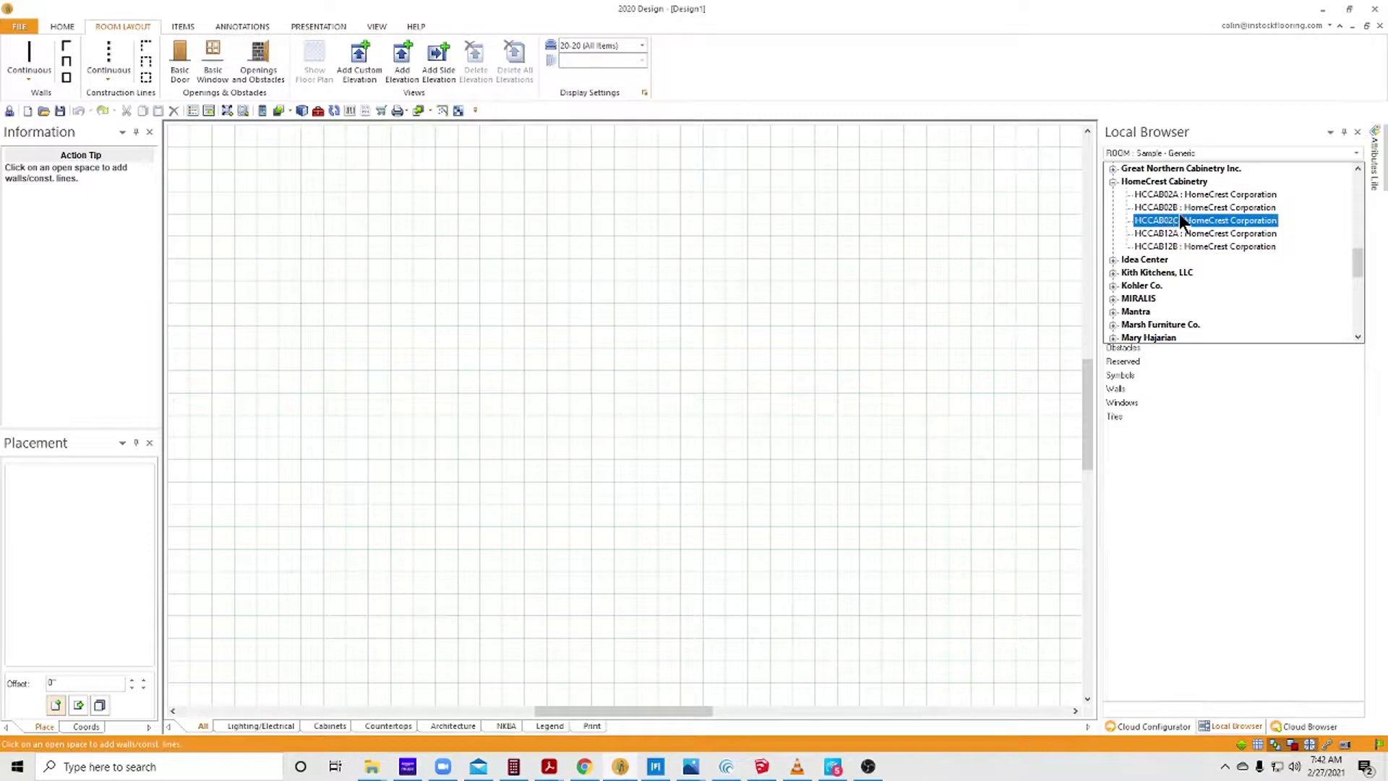
click(1179, 207)
click(1181, 194)
click(1180, 220)
click(1178, 194)
click(1177, 207)
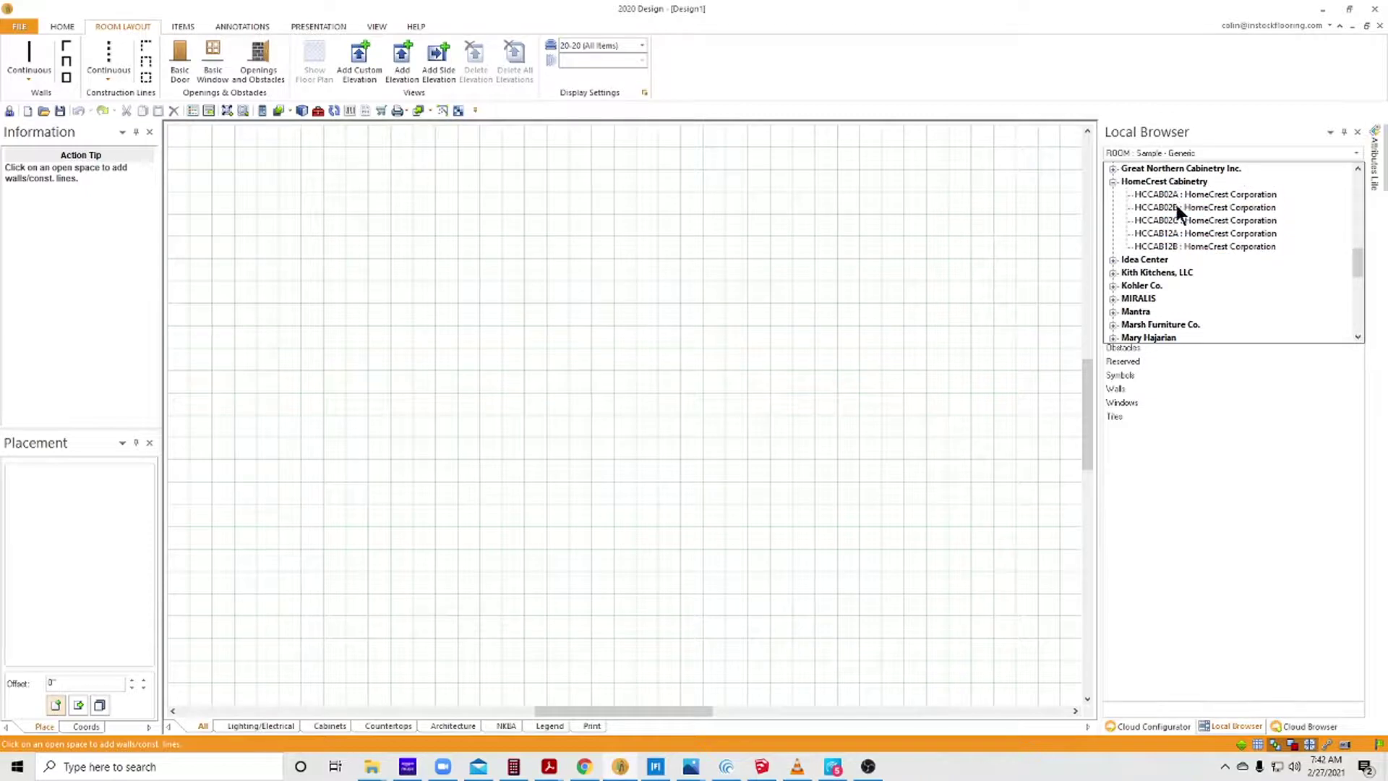
click(1178, 220)
click(1177, 194)
click(1181, 221)
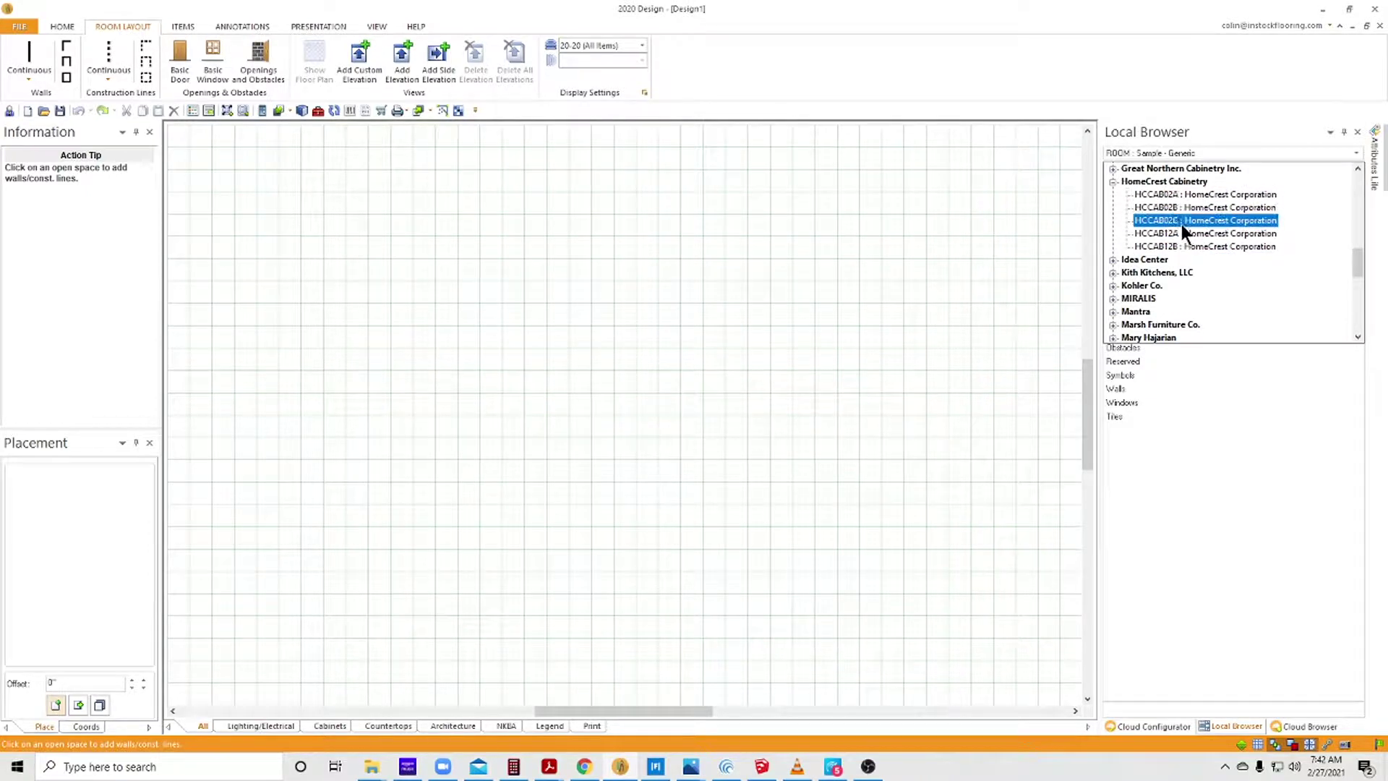
click(1181, 233)
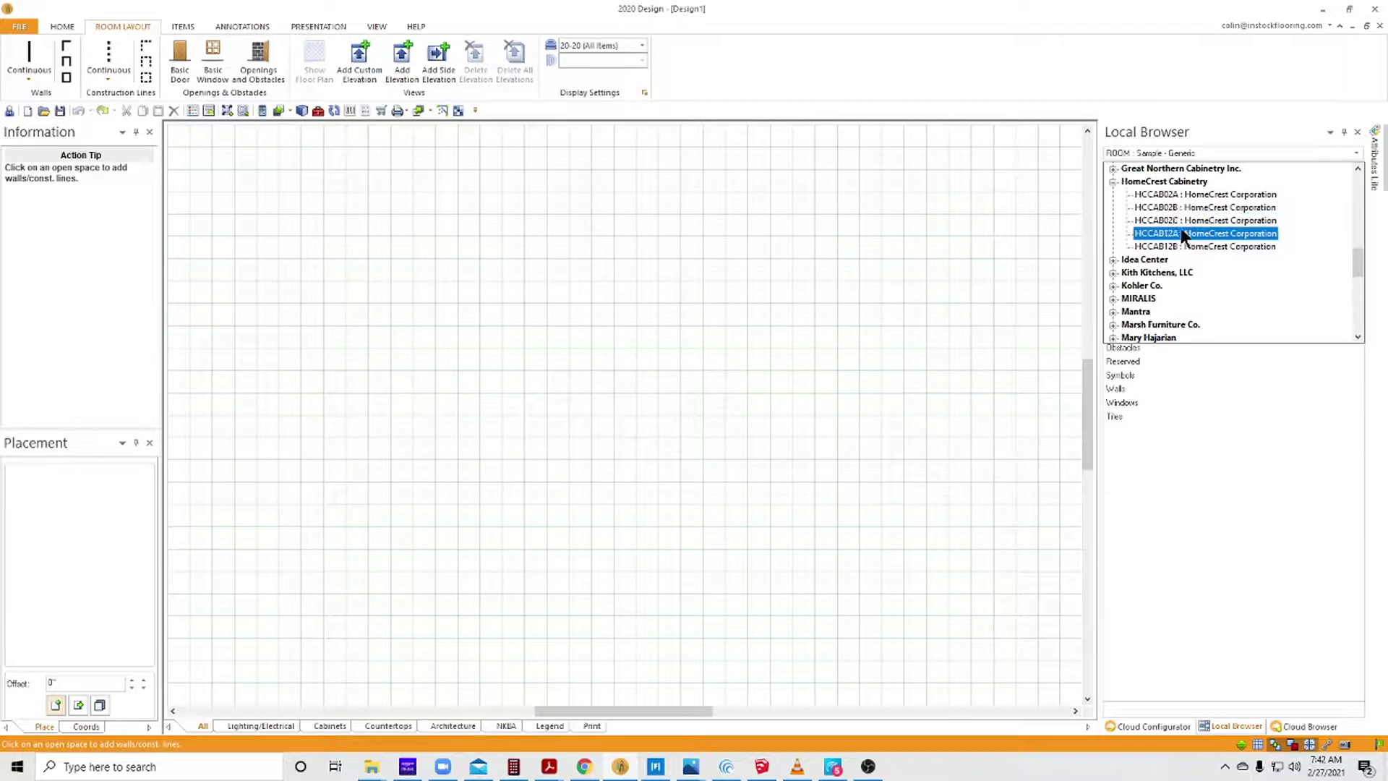
double_click(1181, 233)
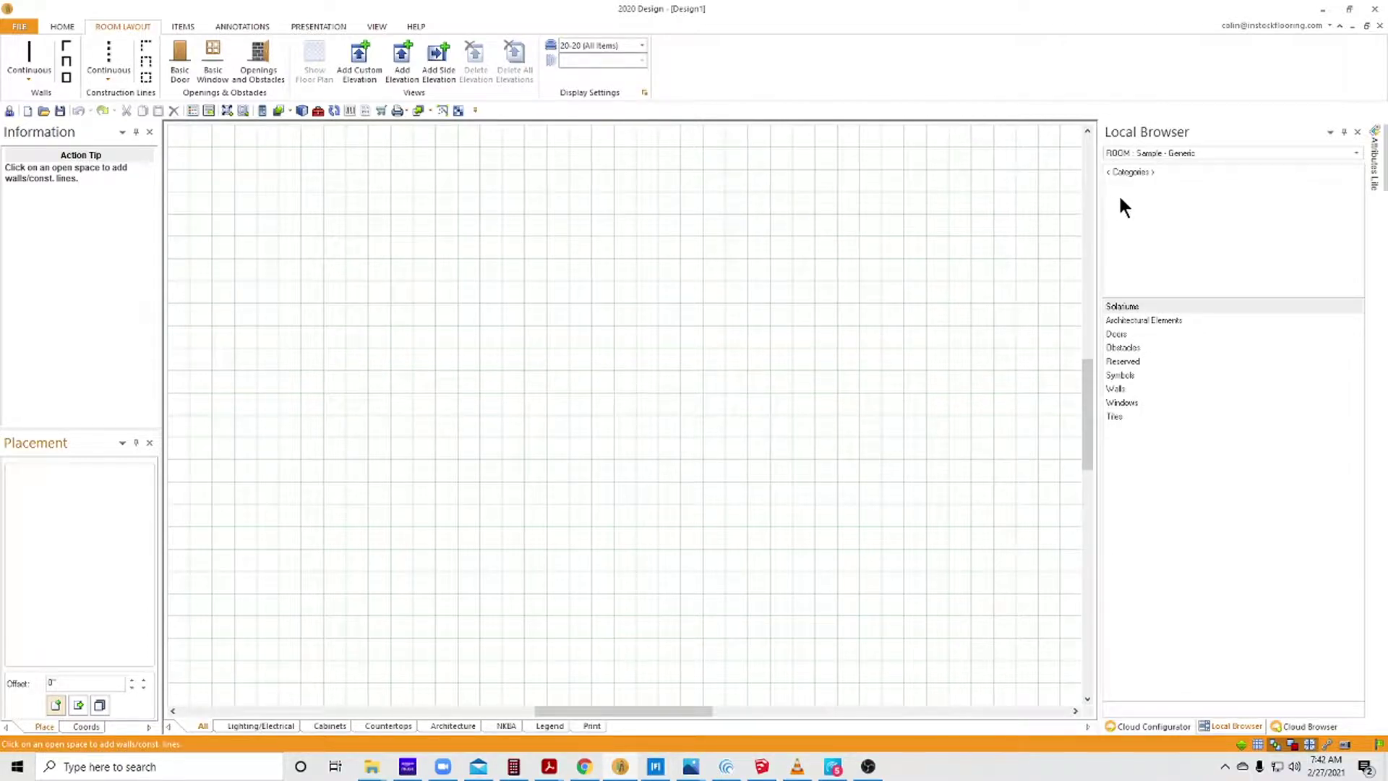
Step: Reopen the catalog list and expand Omega - Dynasty and Idea Center to inspect their catalogs
click(1142, 155)
scroll(1169, 266, up, 1)
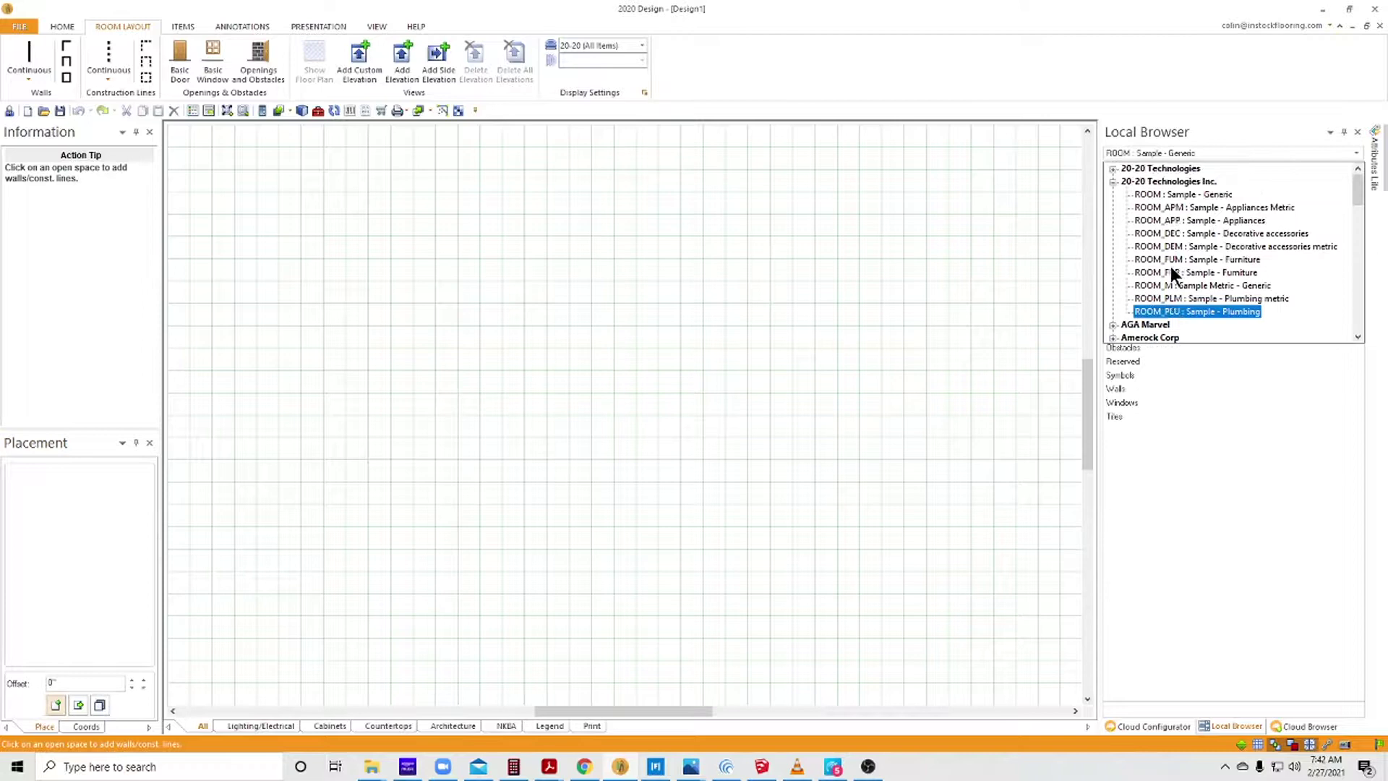
scroll(1170, 266, down, 2)
scroll(1170, 266, down, 20)
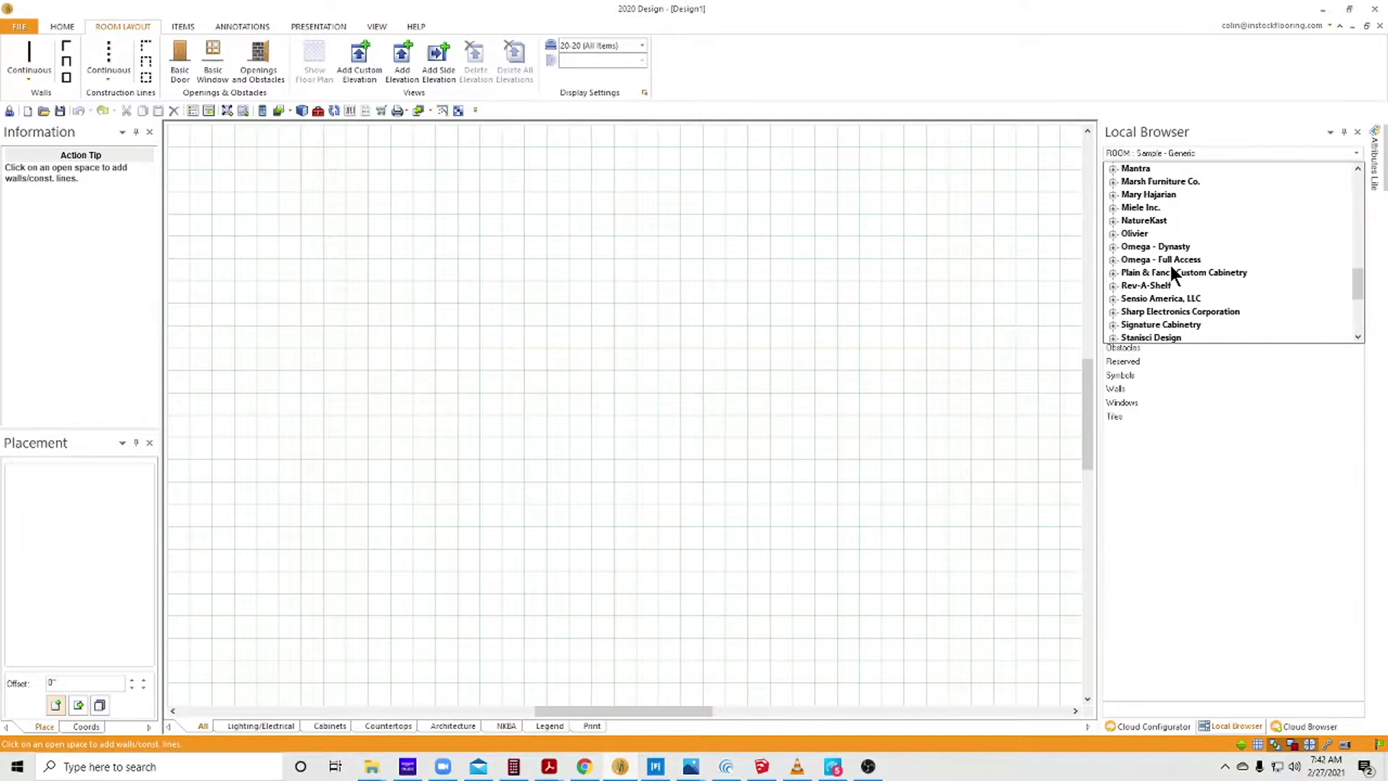
scroll(1170, 268, up, 5)
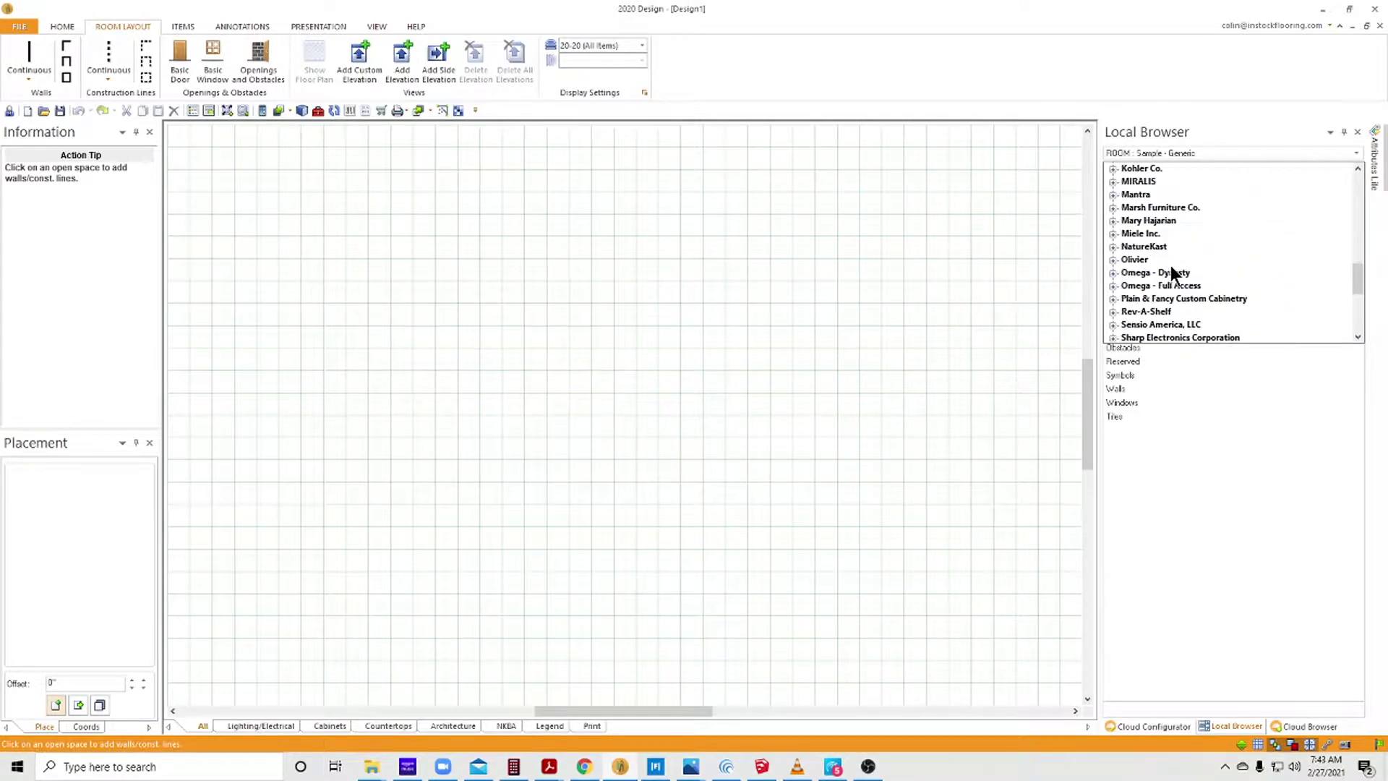
click(1113, 272)
scroll(1238, 246, down, 3)
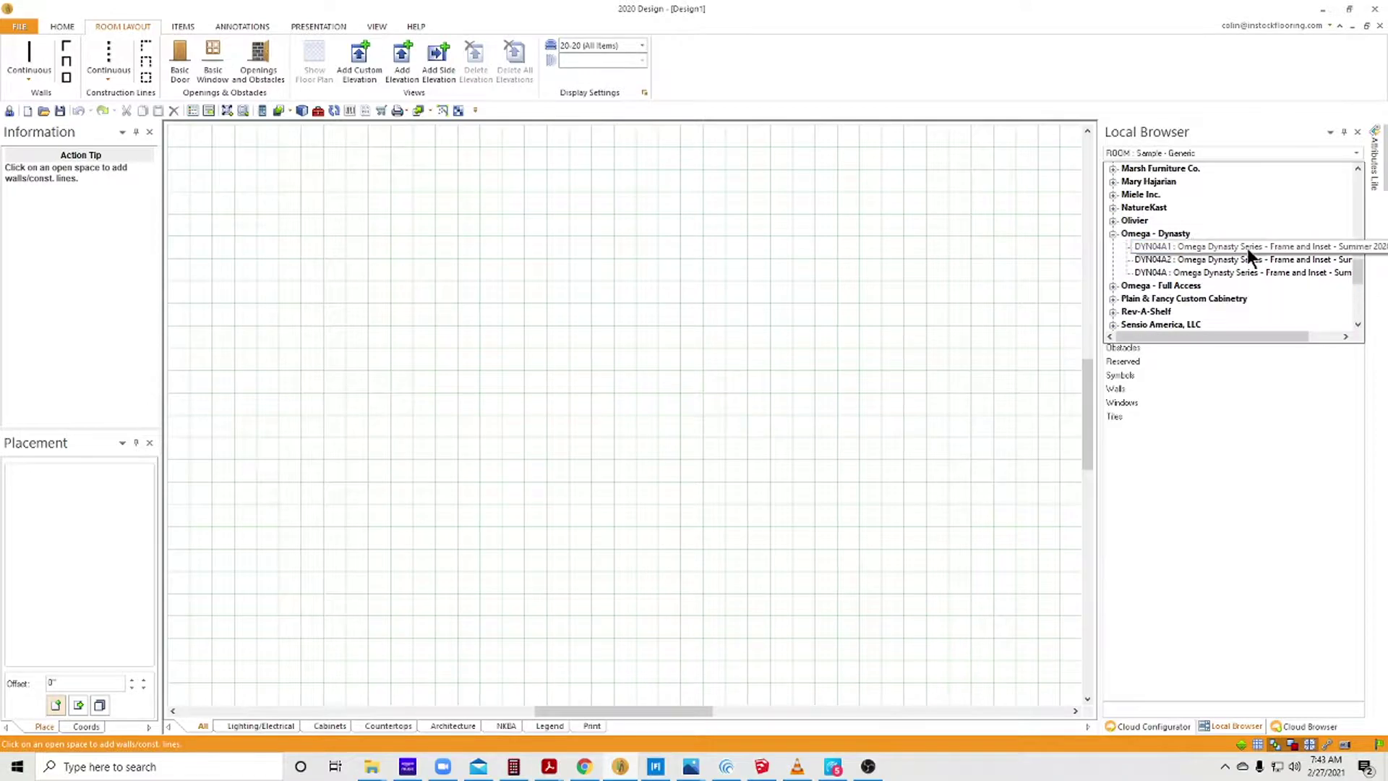
scroll(1246, 244, up, 5)
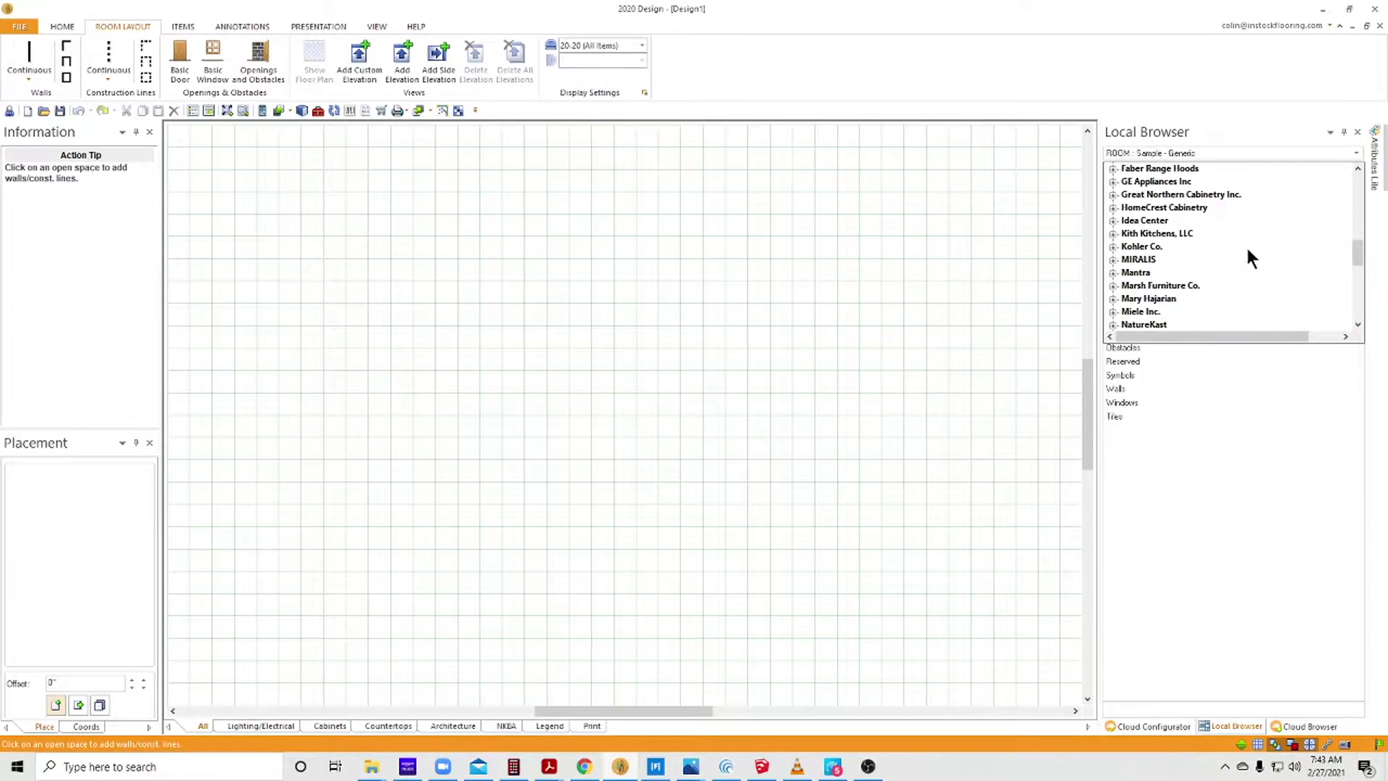
click(1113, 220)
scroll(1234, 240, down, 3)
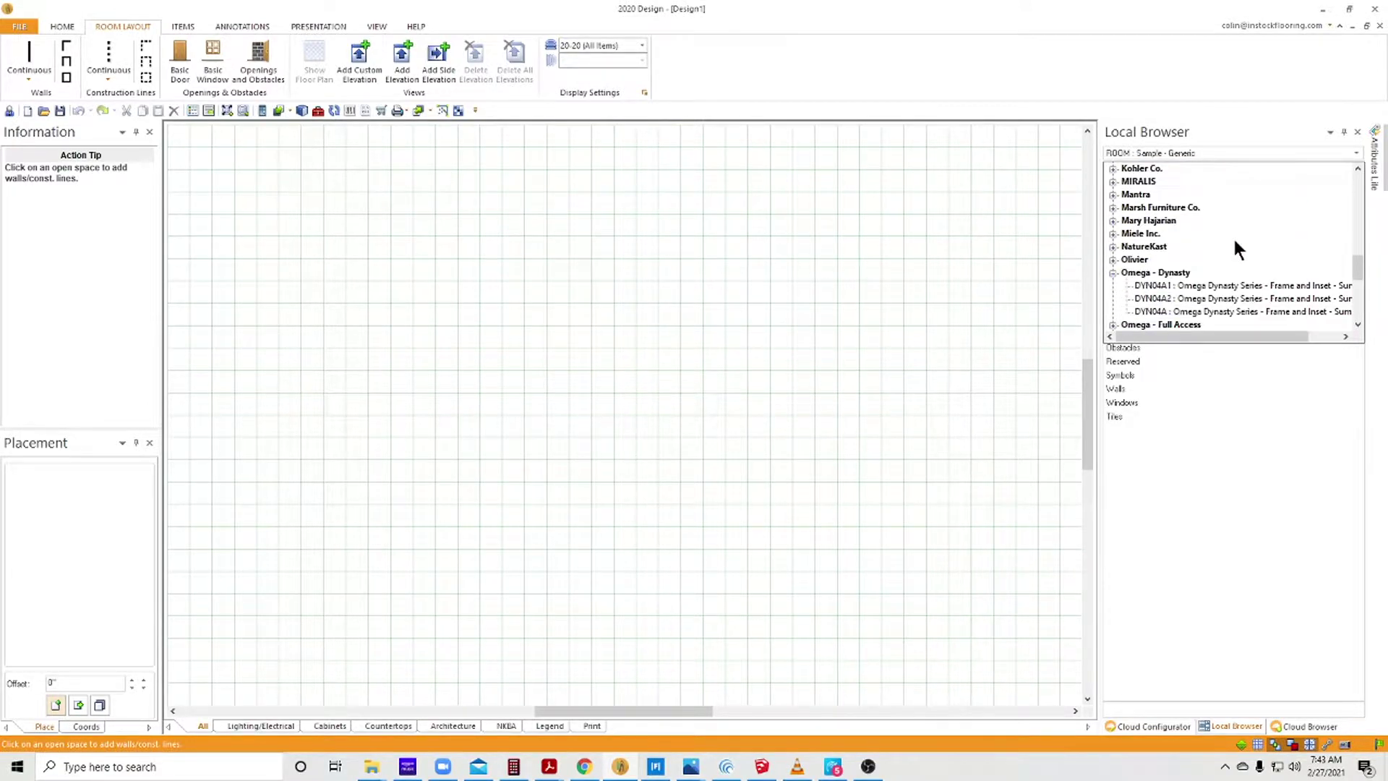
scroll(1234, 240, up, 10)
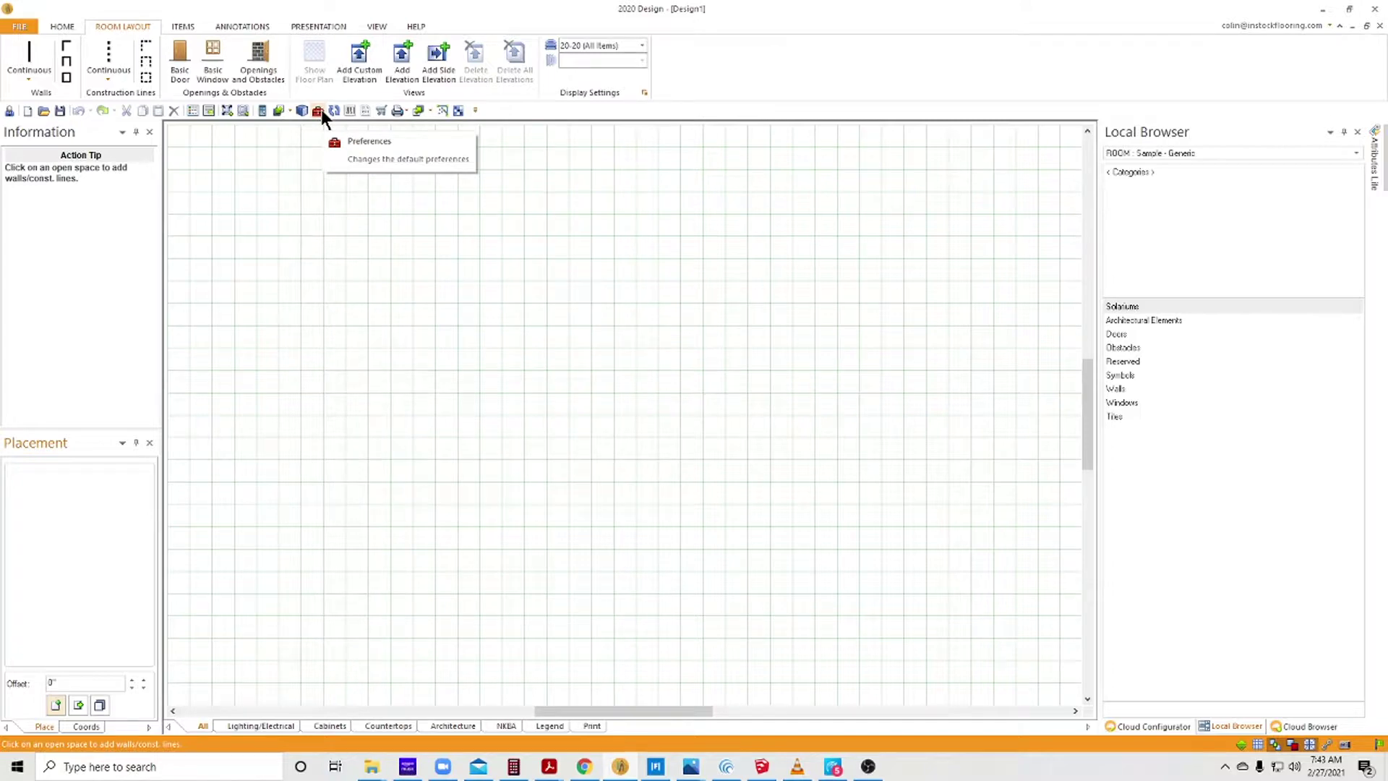
Step: In Catalog preferences, keep Show by manufacturer on, enable Show catalog version, and apply
click(24, 20)
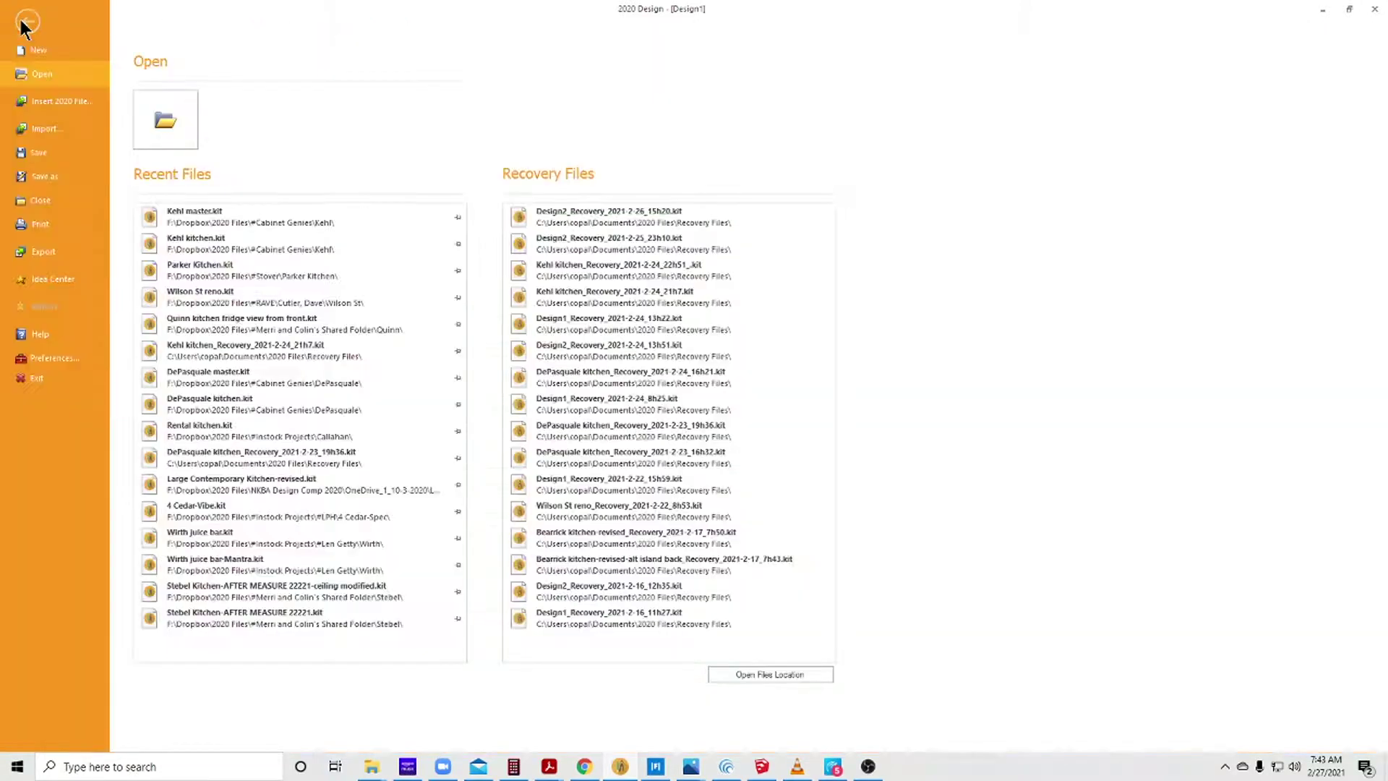
click(47, 359)
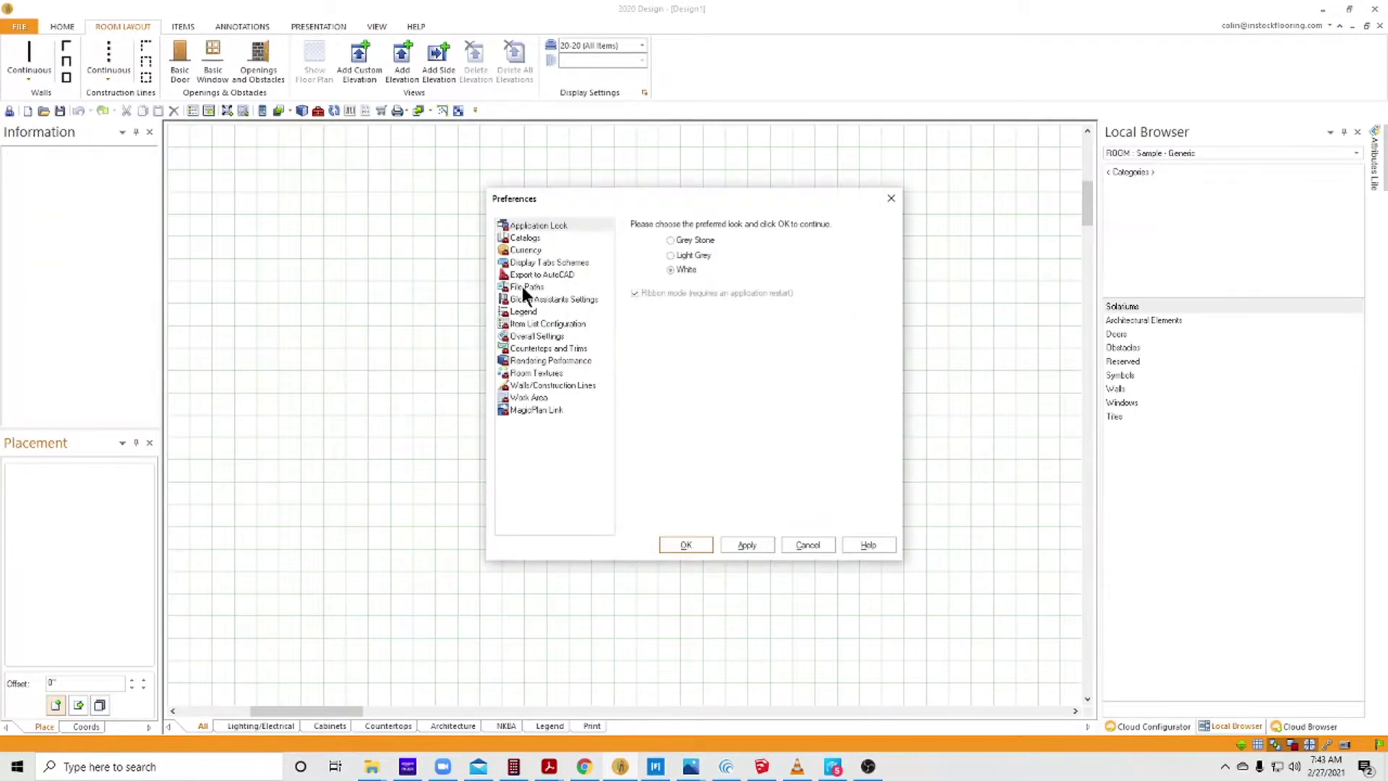
click(516, 239)
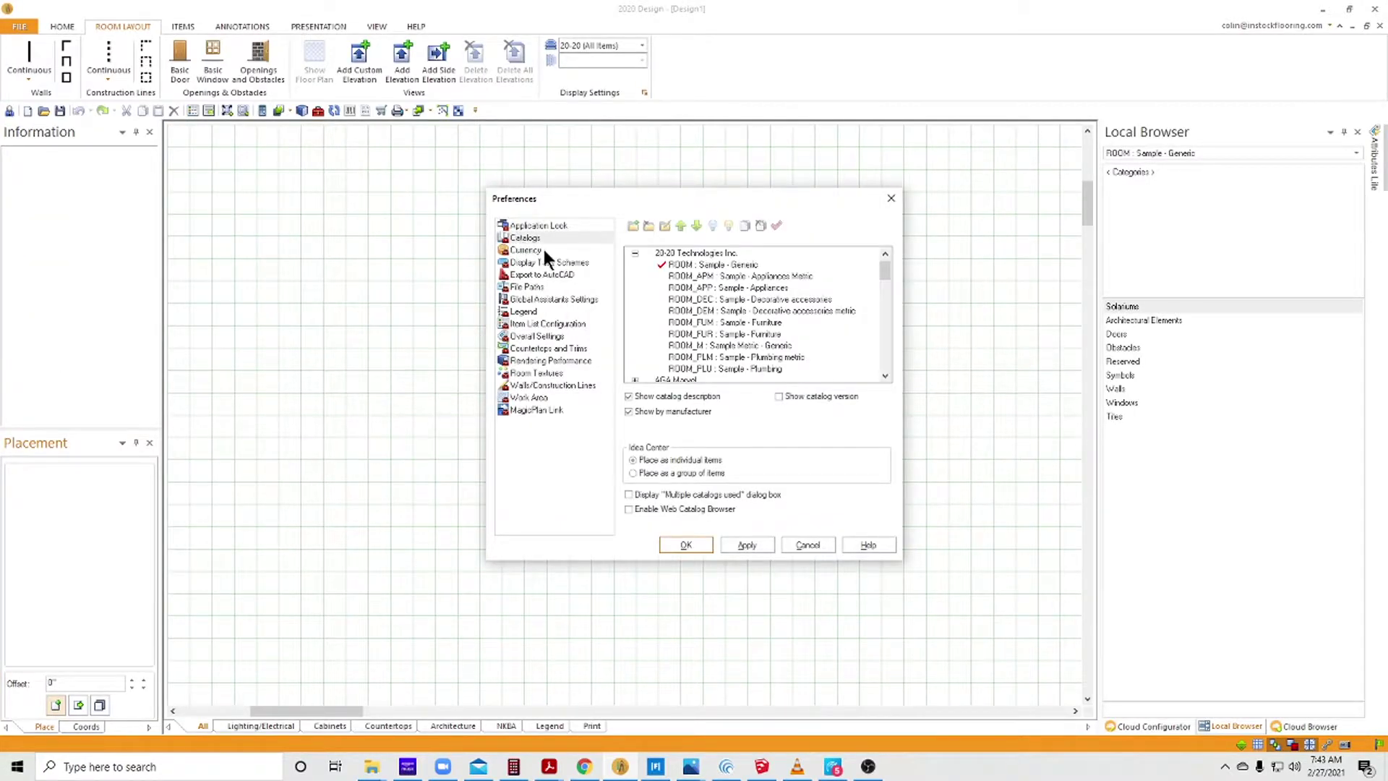
click(628, 412)
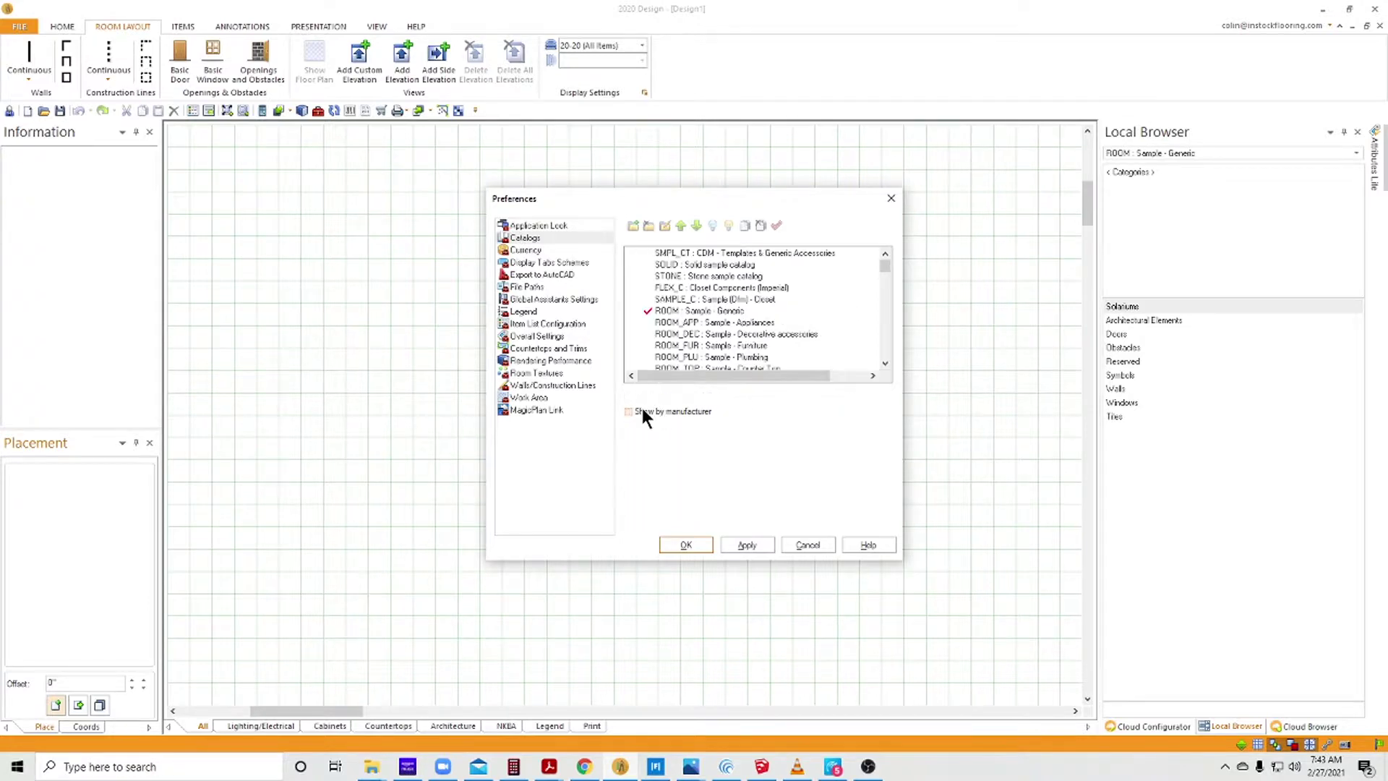
click(639, 410)
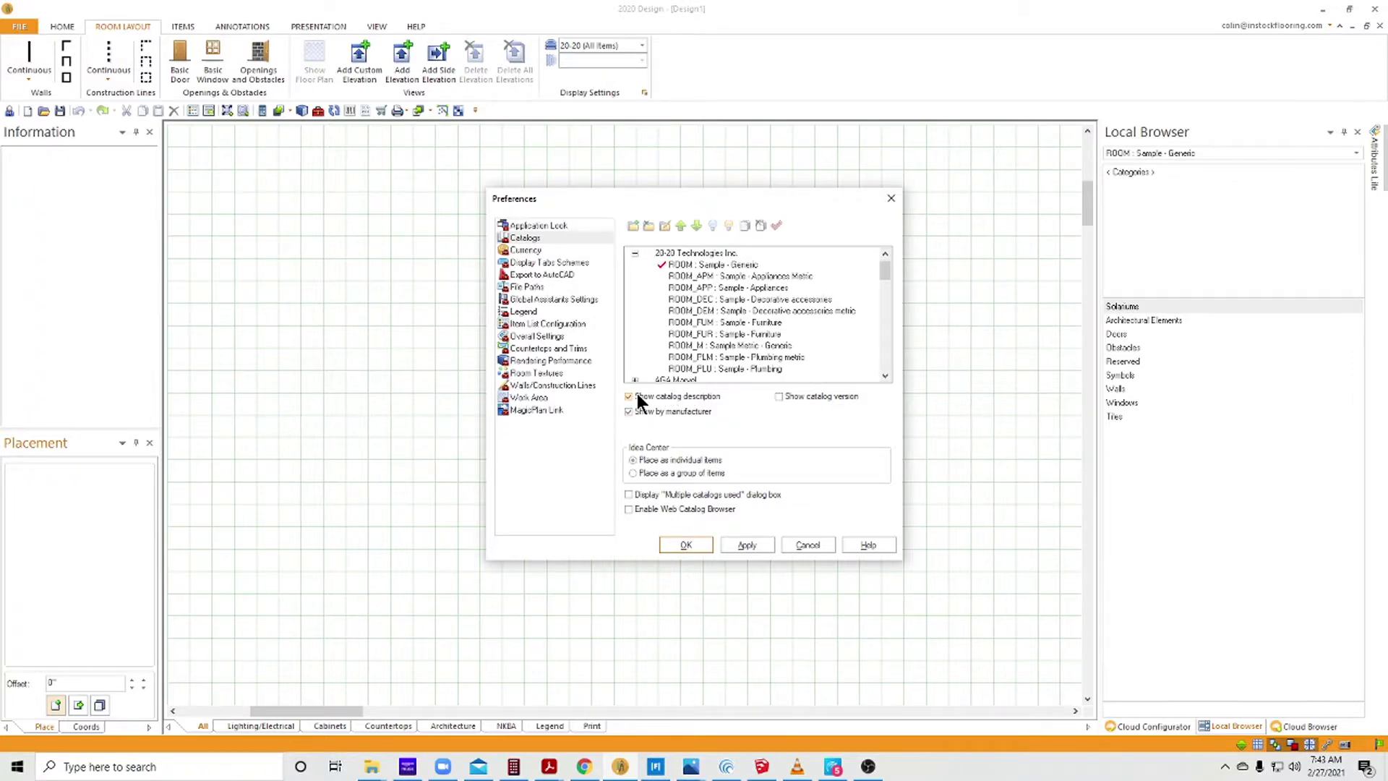
click(778, 395)
click(703, 544)
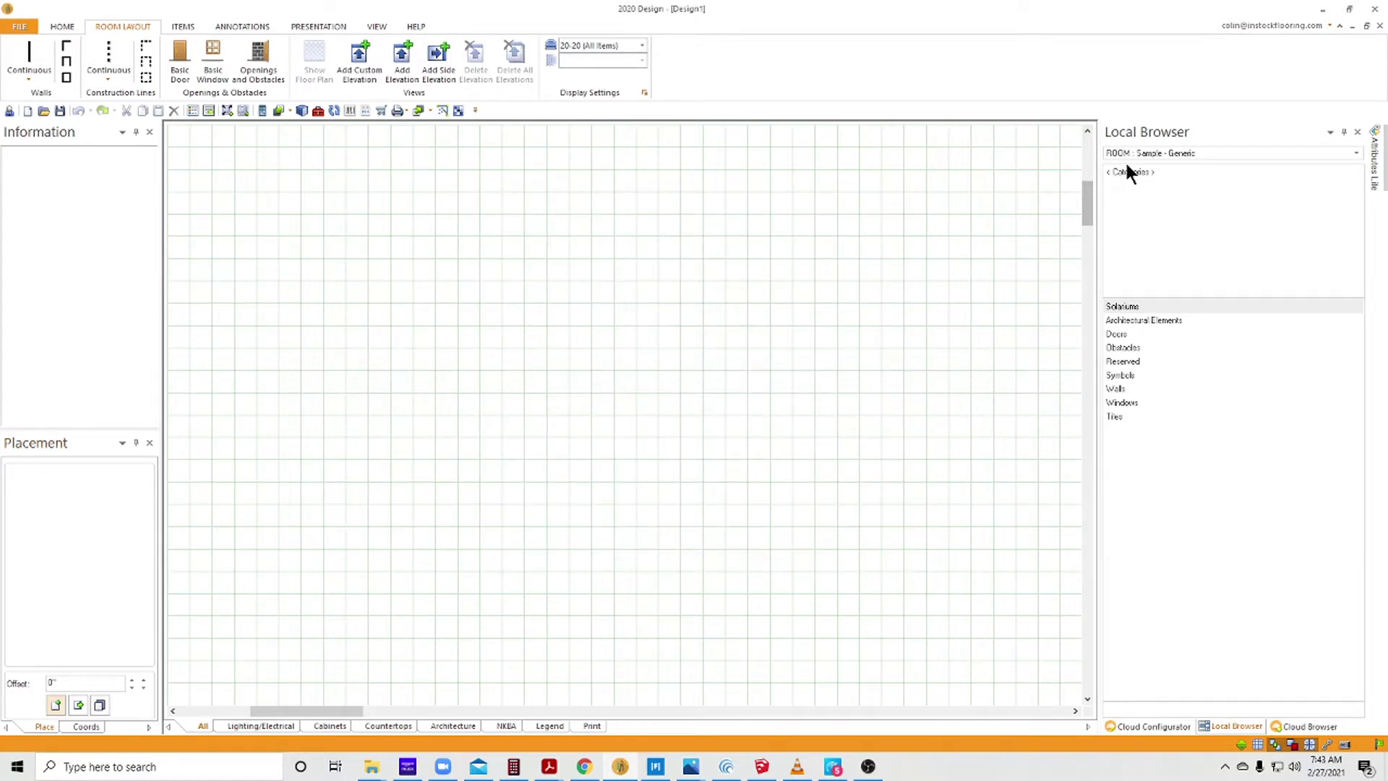